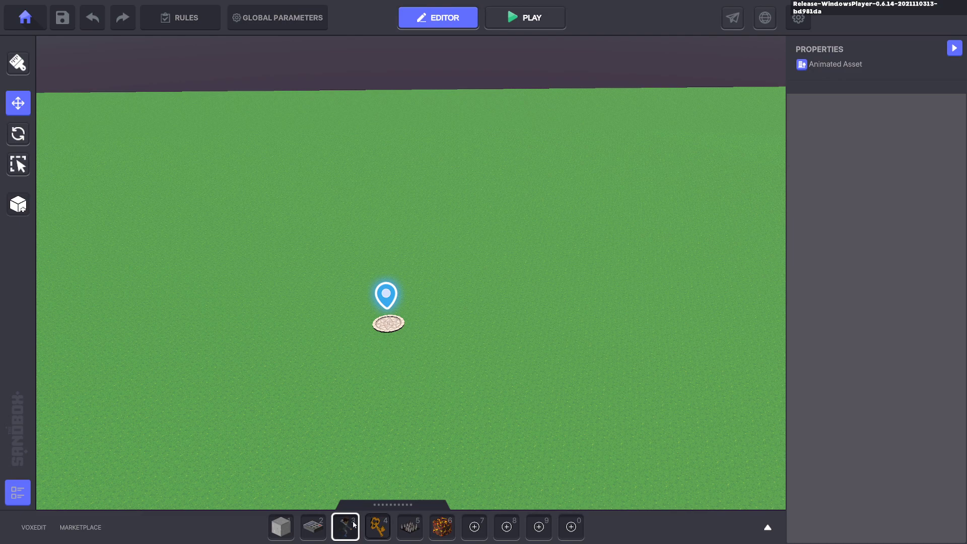
Place a Golden Key asset near the spawn point and a Spike Trap on the grass beyond it
left_click(377, 527)
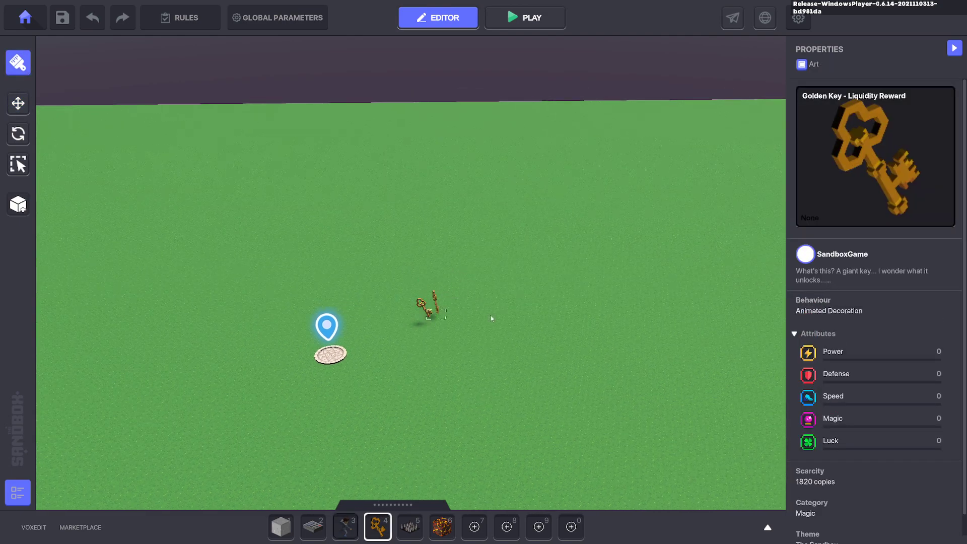
left_click(352, 399)
left_click(411, 528)
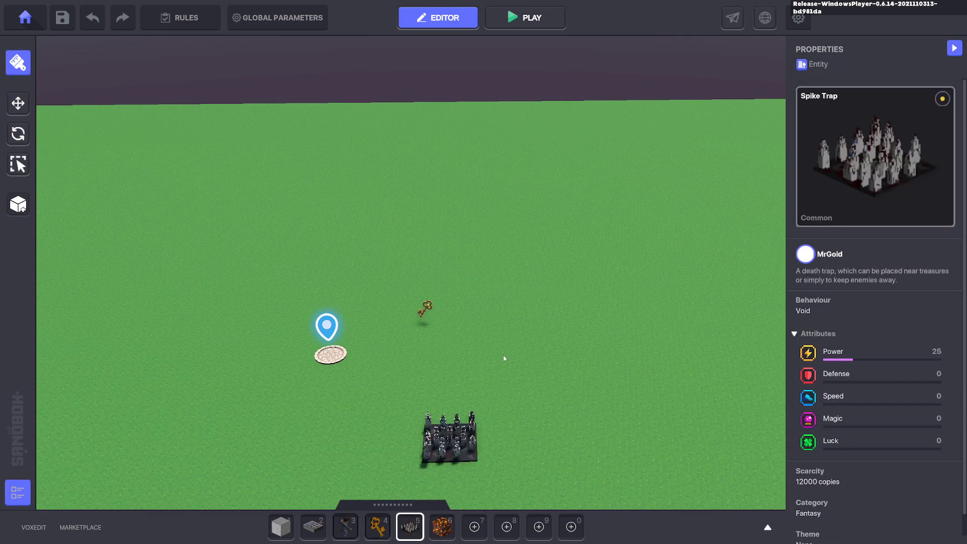
left_click(531, 324)
Change the Spike Trap's behaviour from Void to None
left_click(18, 104)
scroll(296, 283, "up", 2)
scroll(297, 284, "up", 2)
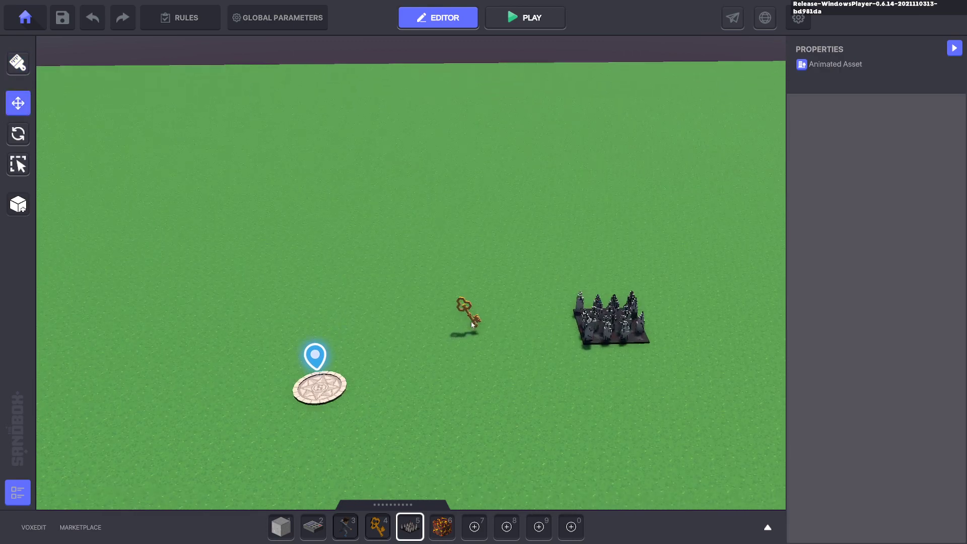
left_click(470, 319)
left_click(611, 322)
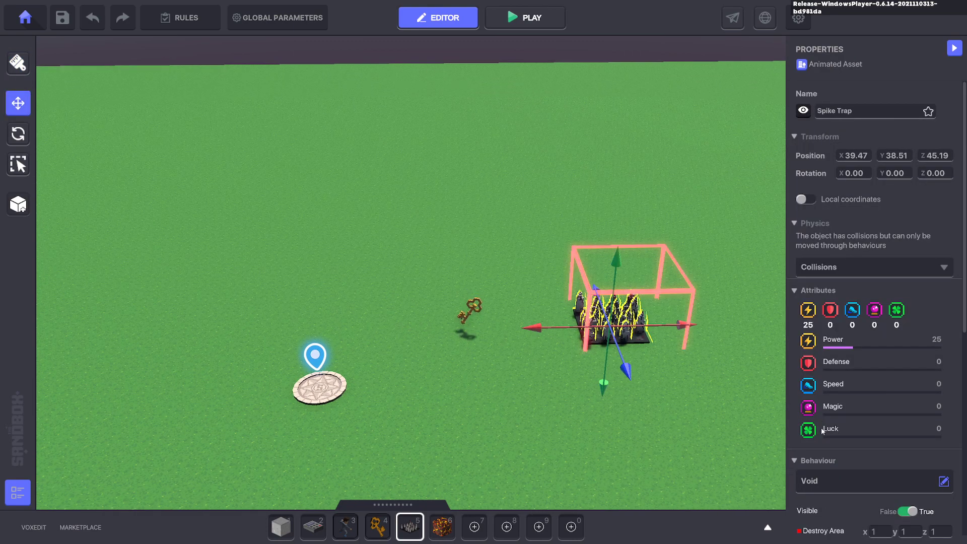
scroll(856, 302, "down", 5)
left_click(847, 178)
left_click(360, 223)
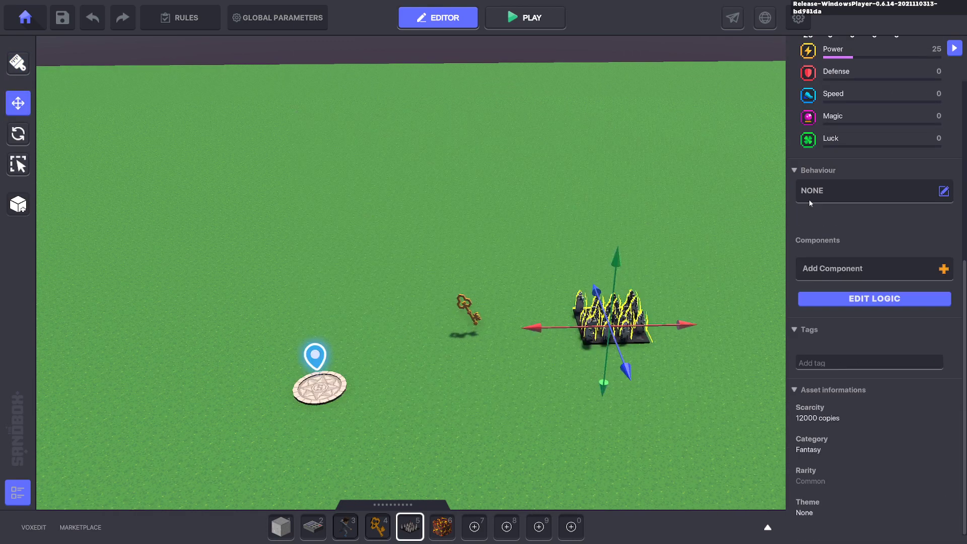
Move the golden key slightly farther back on the grass and set its behaviour to None
left_click(471, 308)
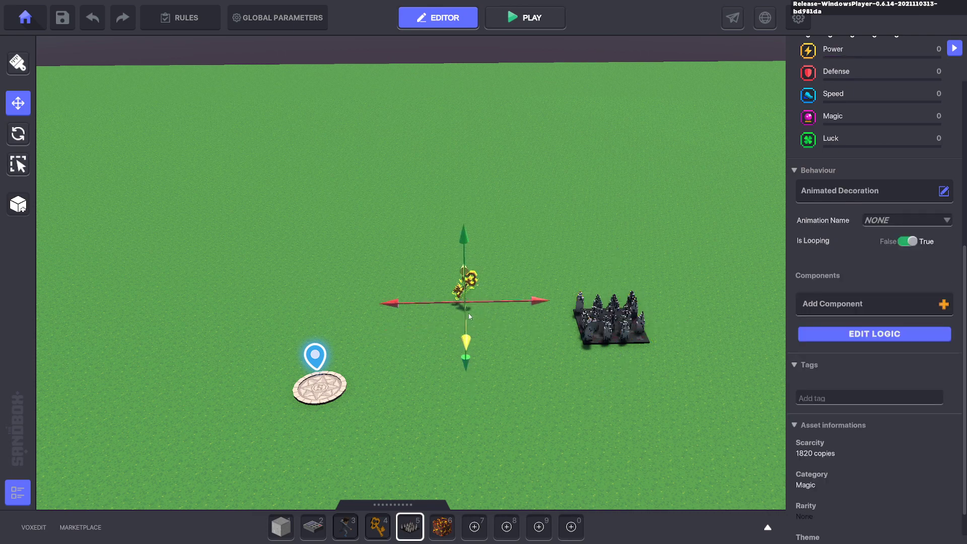
left_click(888, 195)
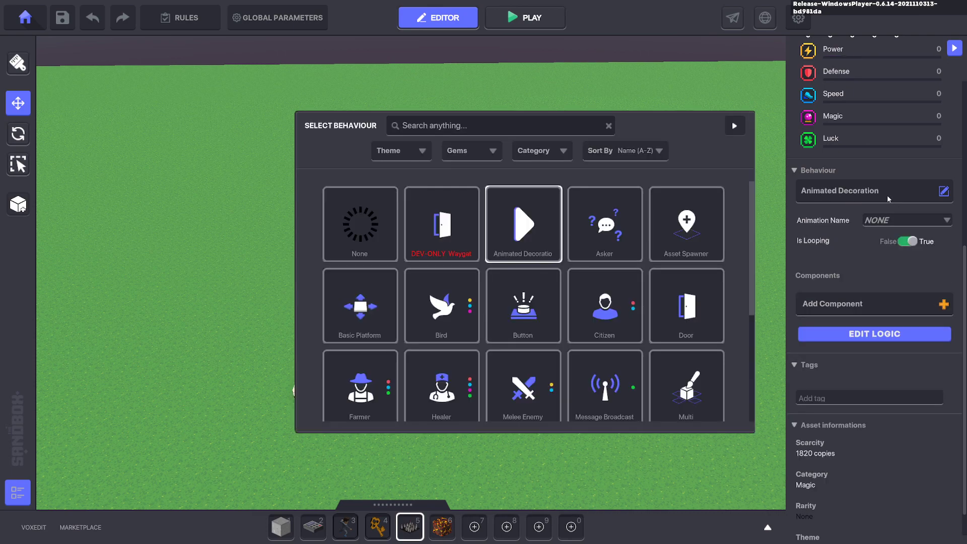
left_click(741, 125)
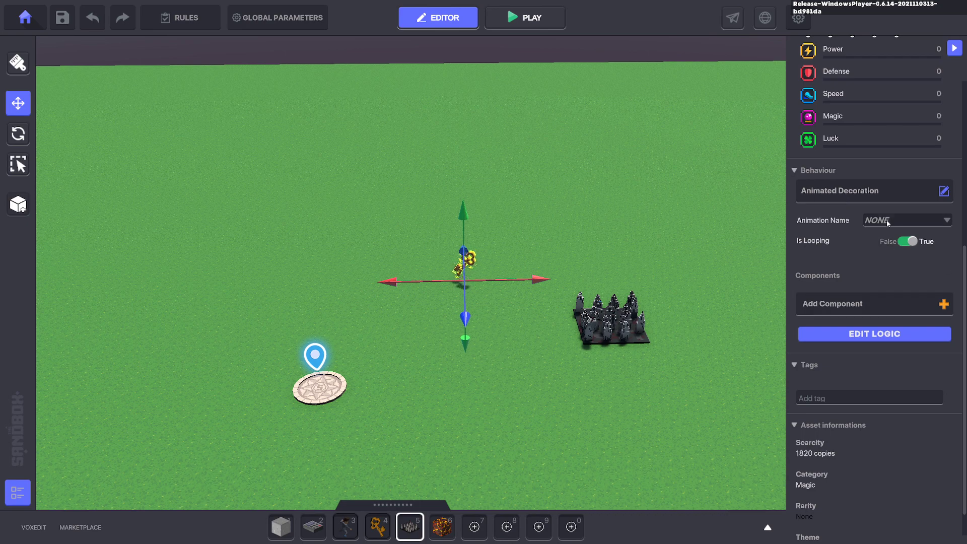
left_click(880, 195)
left_click(359, 224)
Add a Collectible component to the golden key
left_click(863, 268)
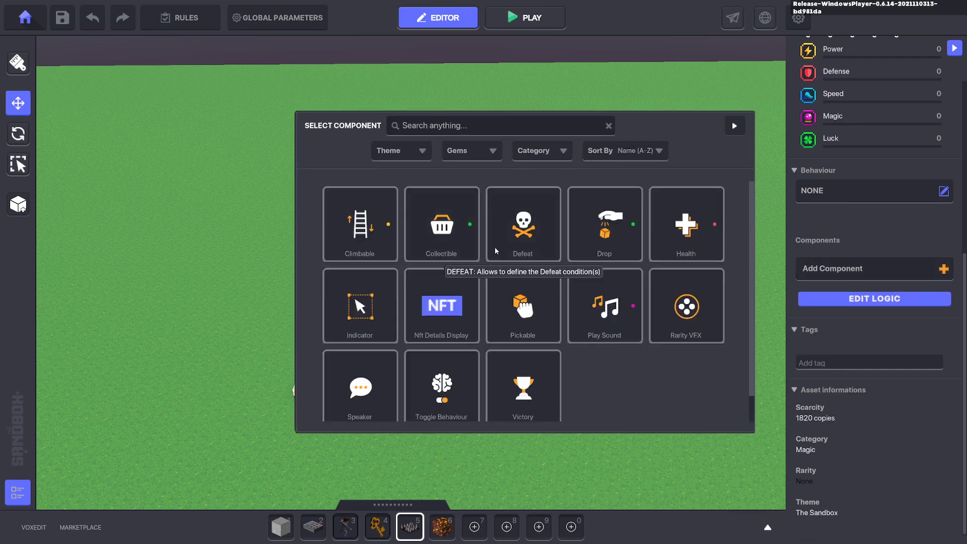
scroll(574, 299, "down", 1)
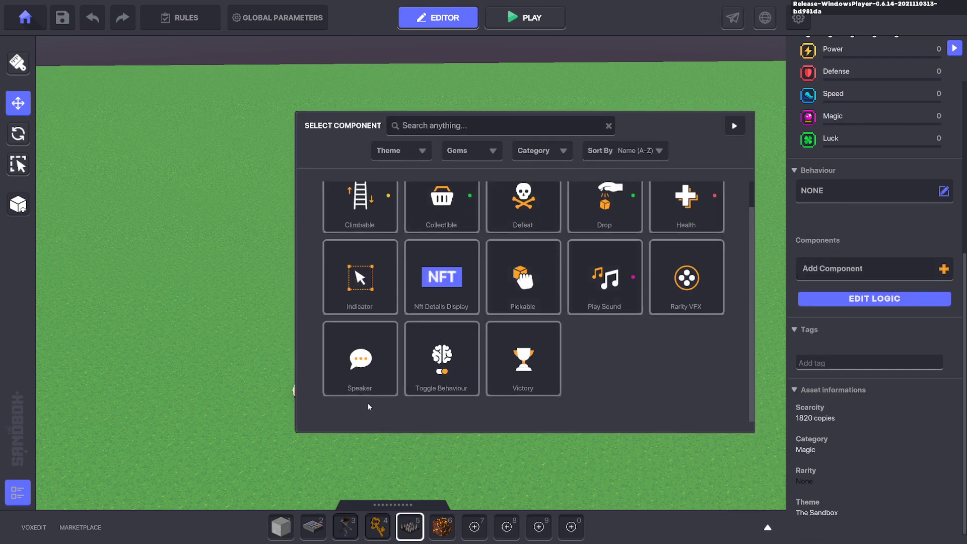
scroll(519, 323, "up", 1)
left_click(442, 227)
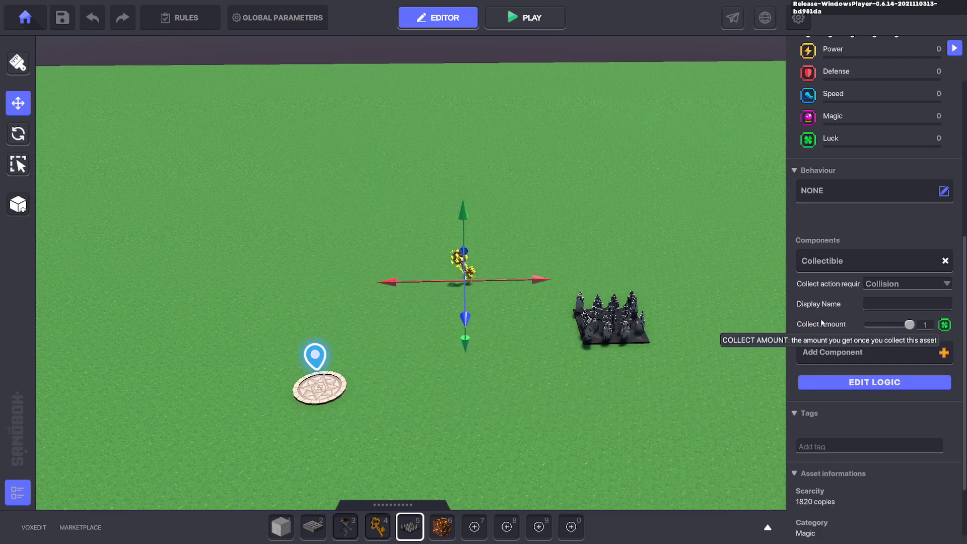
In the key's Collectible logic, create the custom collect message "Heal:50"
left_click(852, 382)
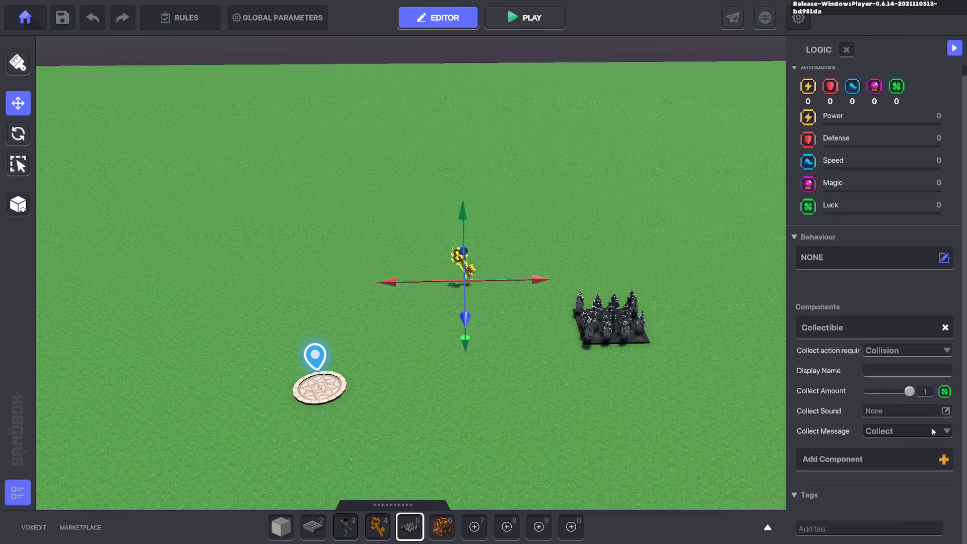
left_click(891, 431)
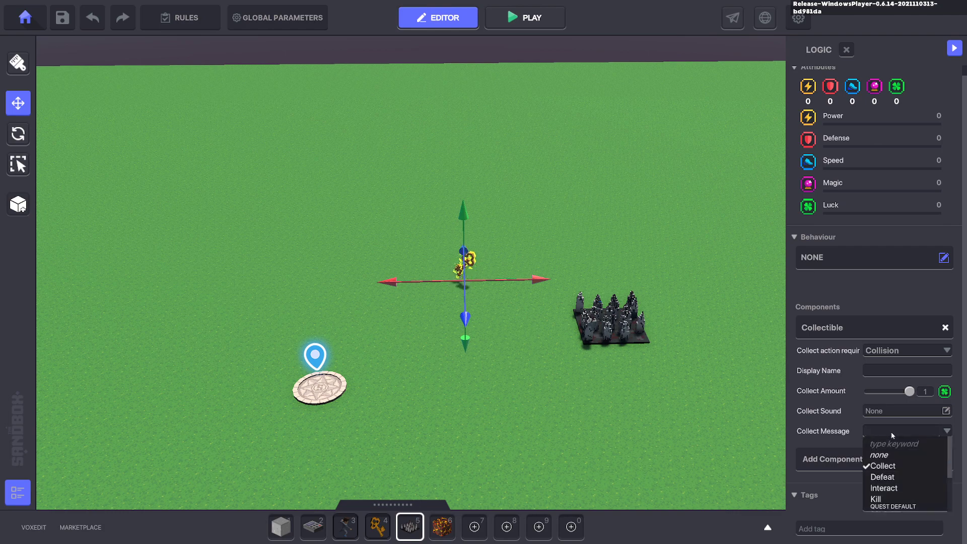
type("Heal;")
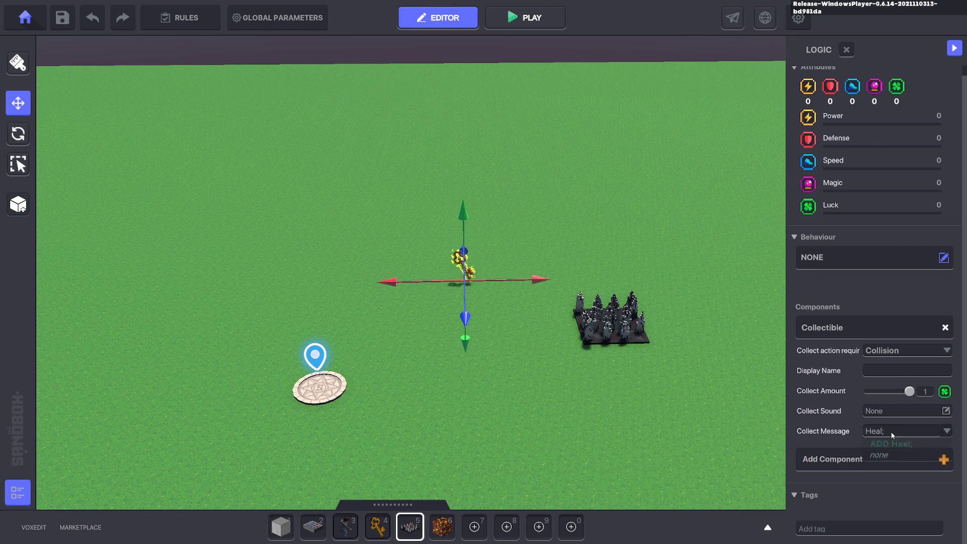
key("BackSpace")
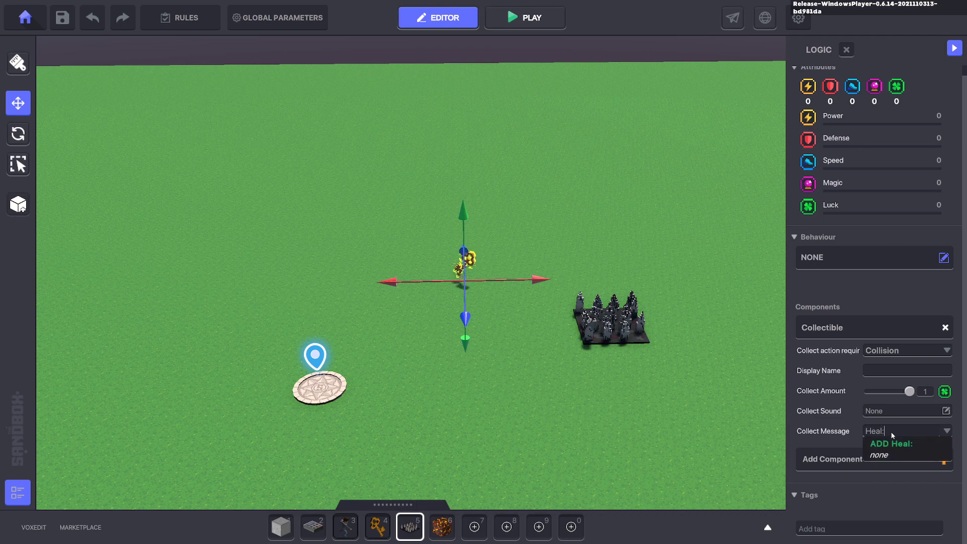
type(":50")
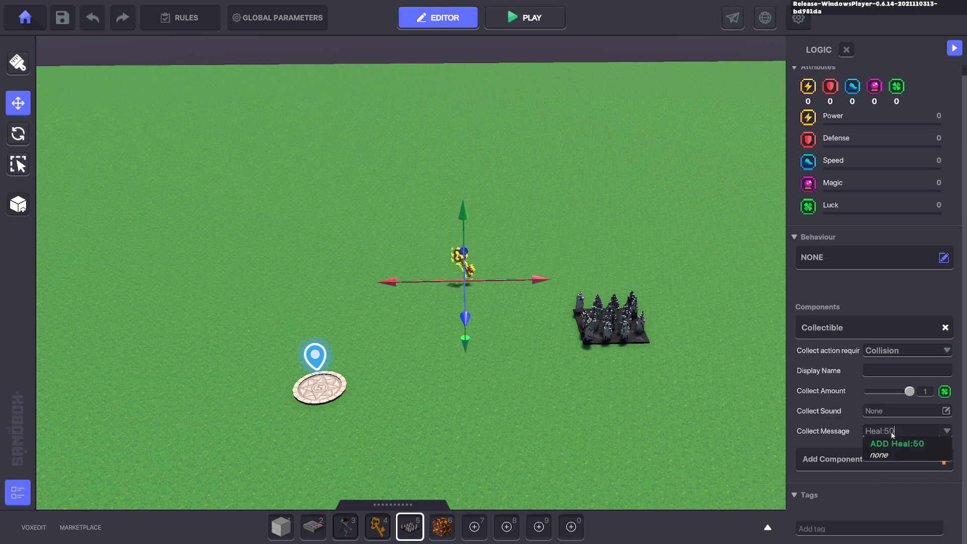
left_click(894, 445)
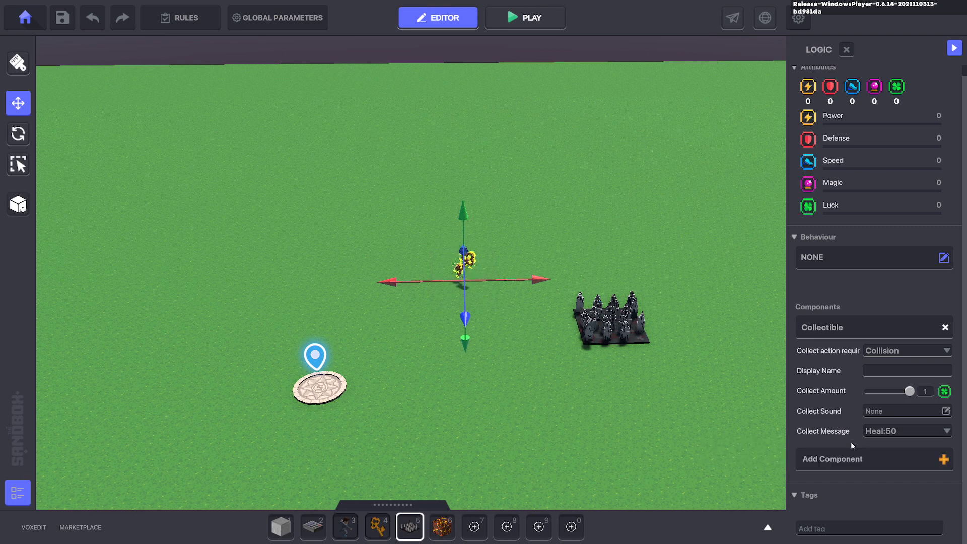
Add a Speaker component to the spike trap and clear its display text
left_click(625, 325)
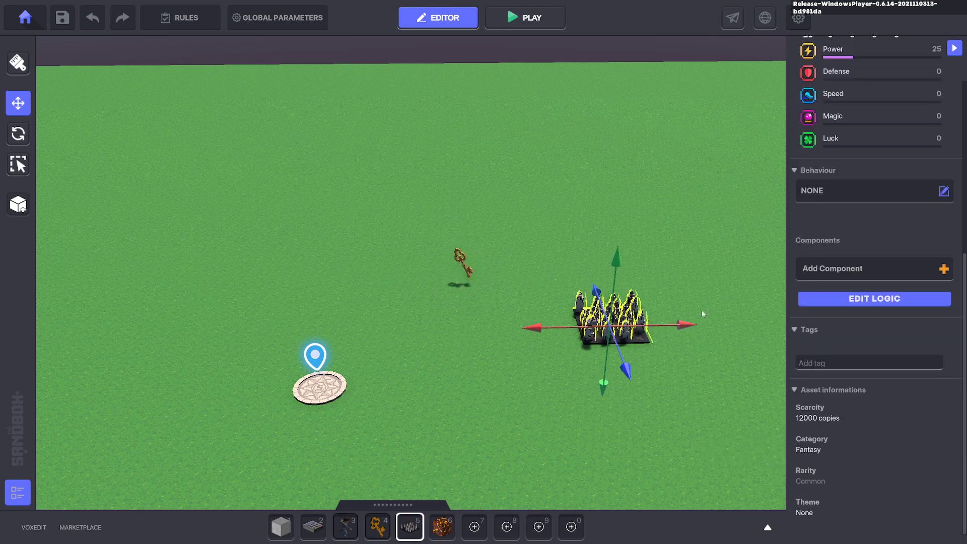
left_click(844, 276)
scroll(596, 386, "down", 1)
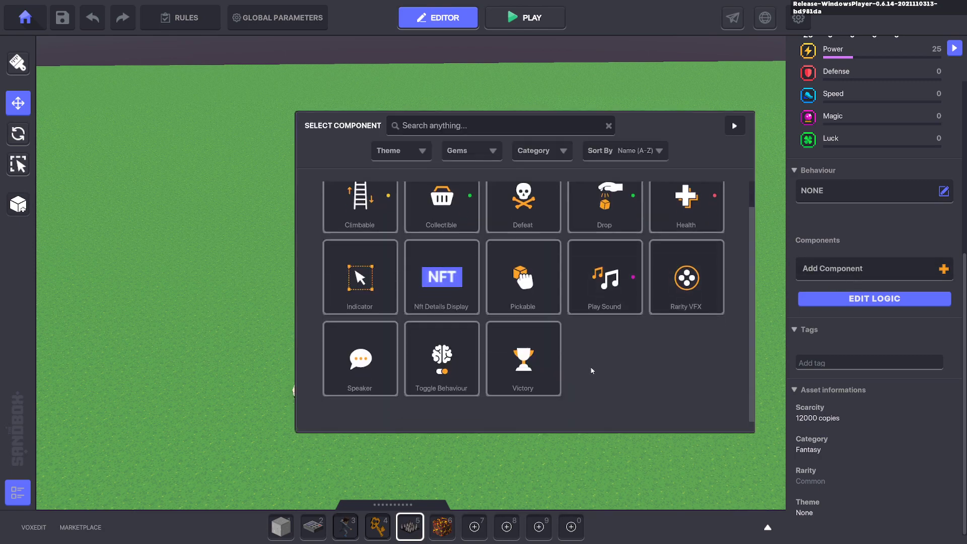
left_click(359, 365)
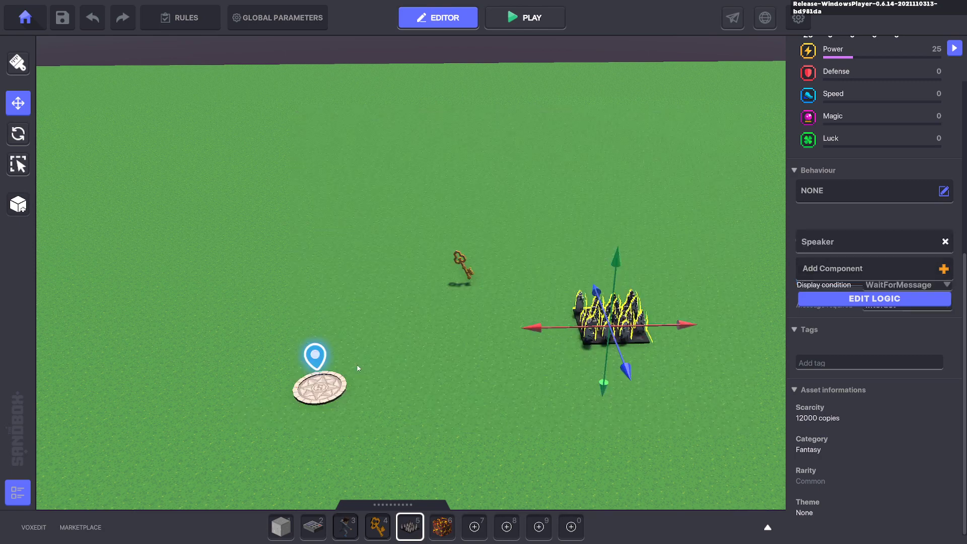
left_click(839, 297)
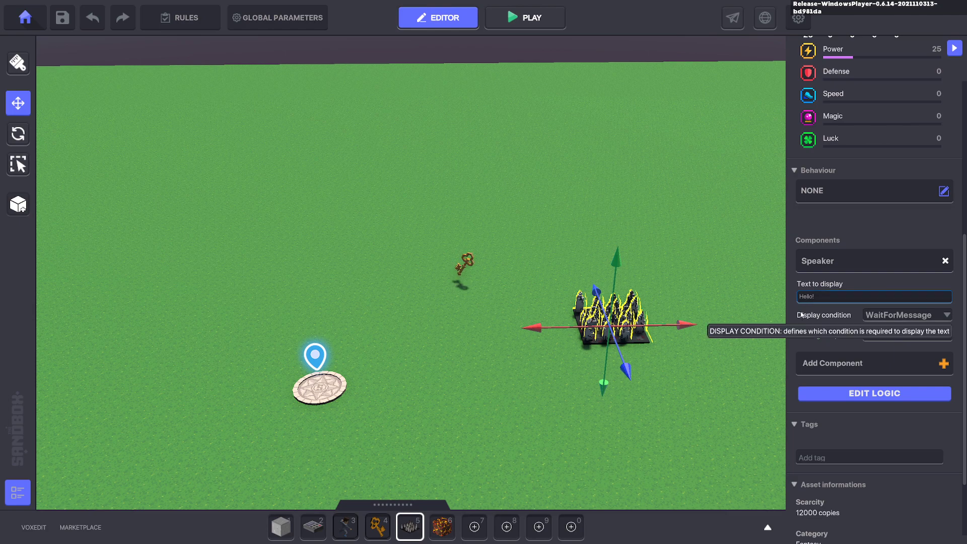
Set the Speaker's display condition to DetectEntity and reduce its detection range to about 2
left_click(886, 315)
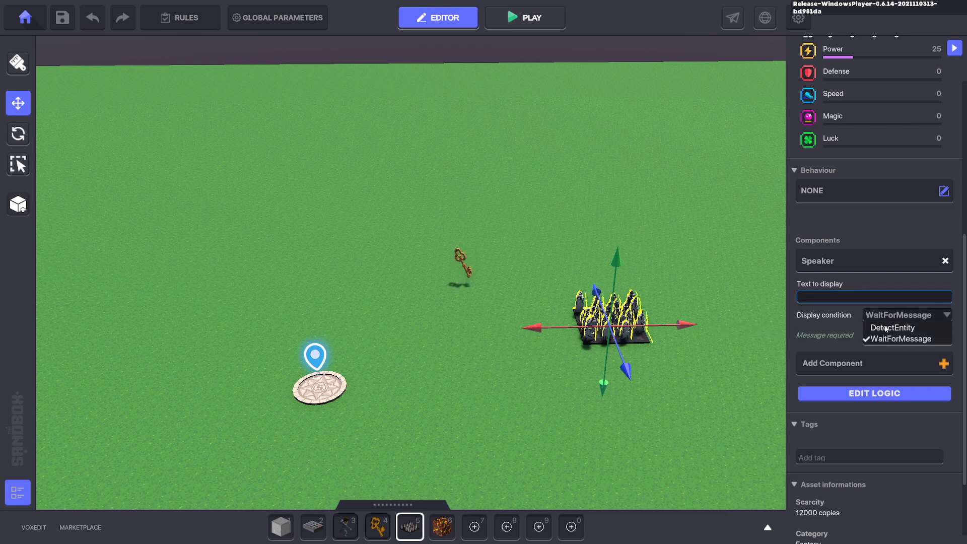
left_click(890, 328)
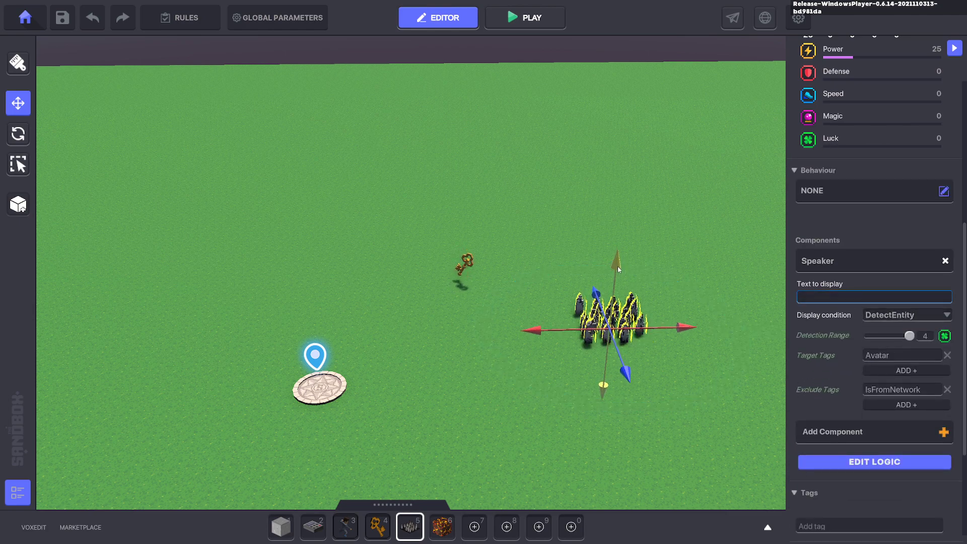
left_click_drag(907, 338, 891, 337)
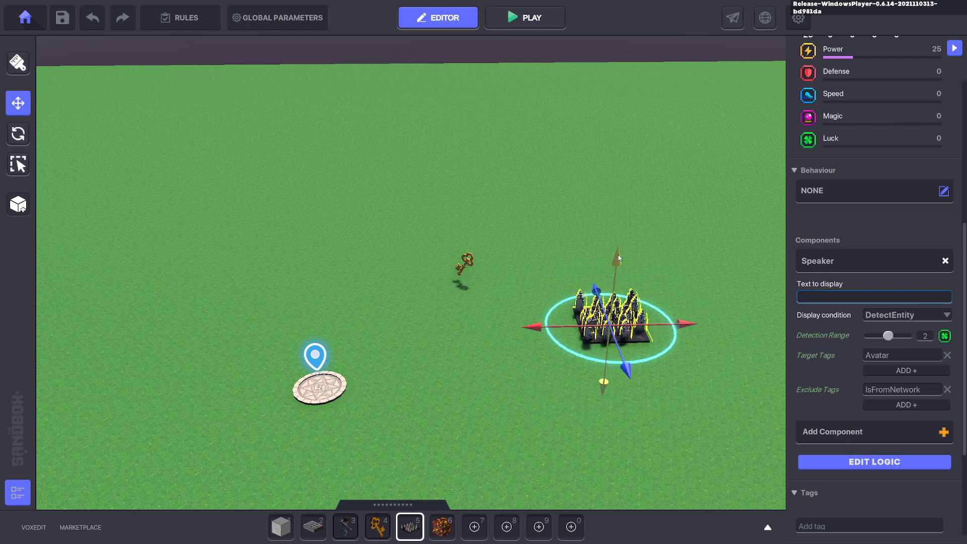
left_click_drag(888, 337, 883, 337)
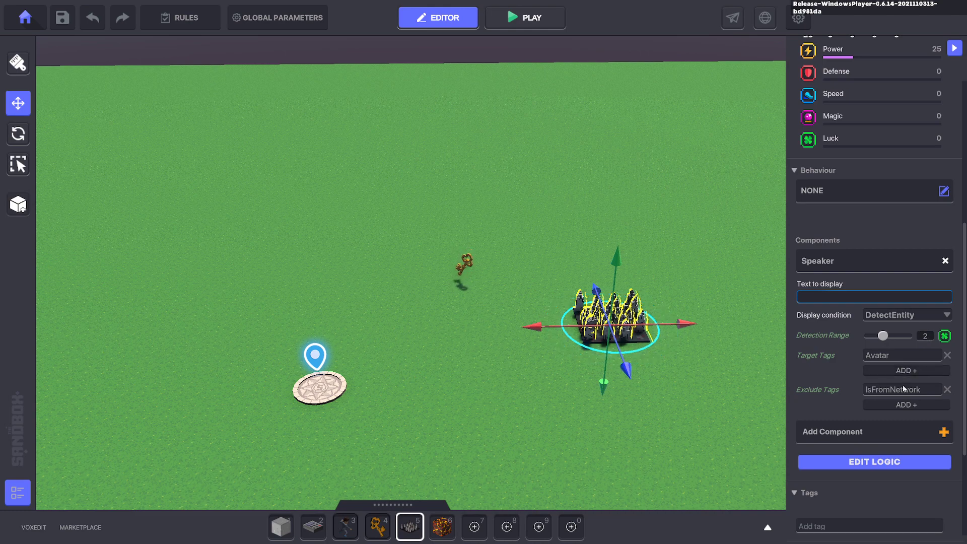
In the spike trap's Speaker logic, create the custom message "Damage:50" to send when the Speaker is triggered
scroll(880, 461, "up", 2)
scroll(879, 456, "down", 4)
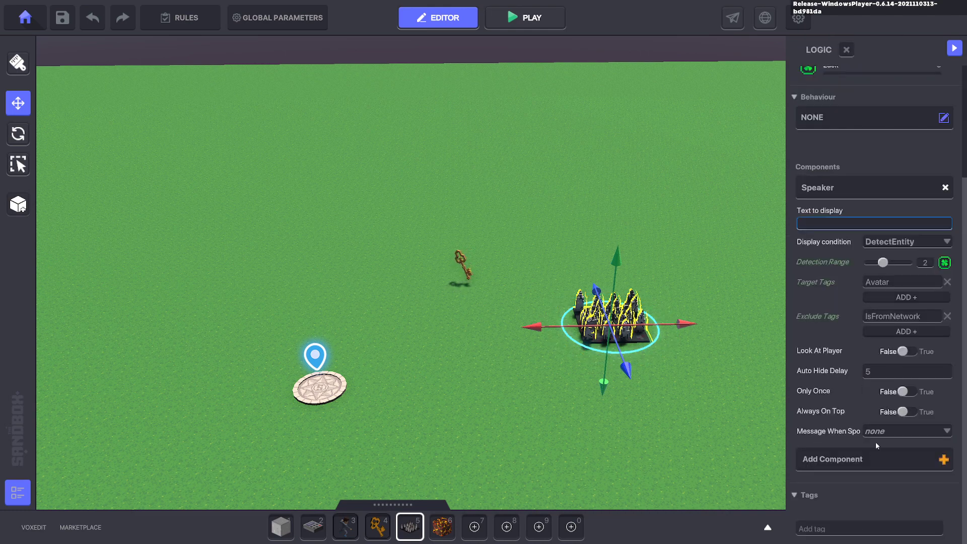
left_click(878, 432)
type("Damge")
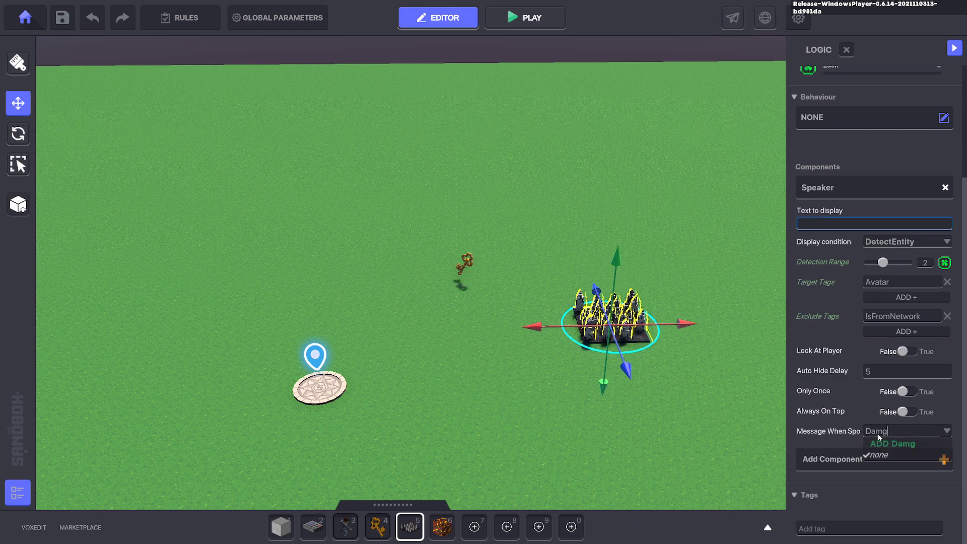
key("BackSpace")
key("BackSpace")
type("age:50")
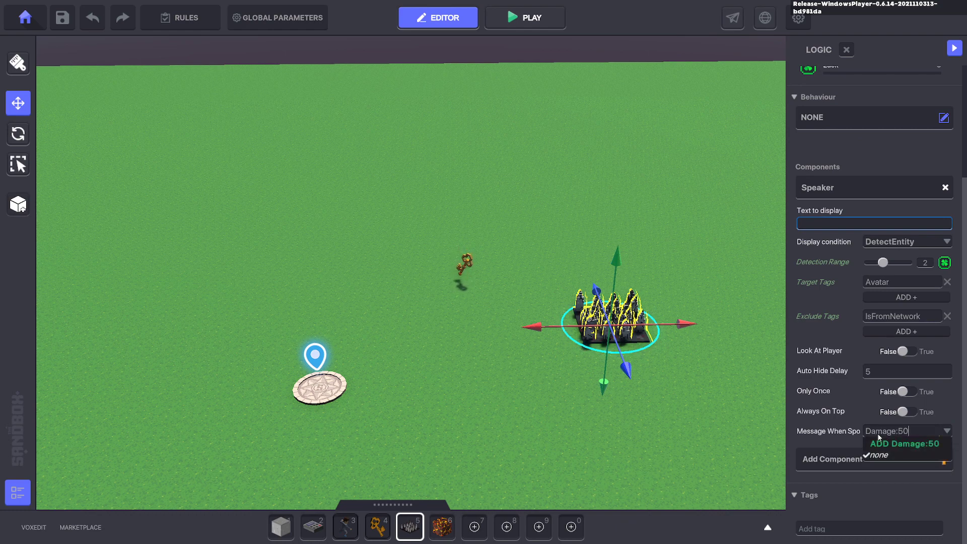
left_click(904, 444)
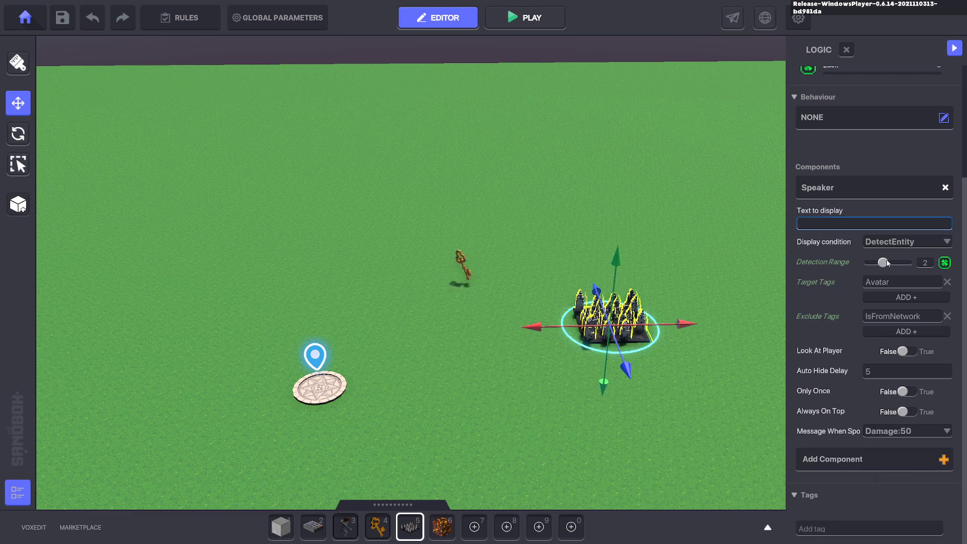
Set the Speaker's detection range to 3 and shift the spike trap along the X axis, away from the key
left_click(925, 263)
type("3")
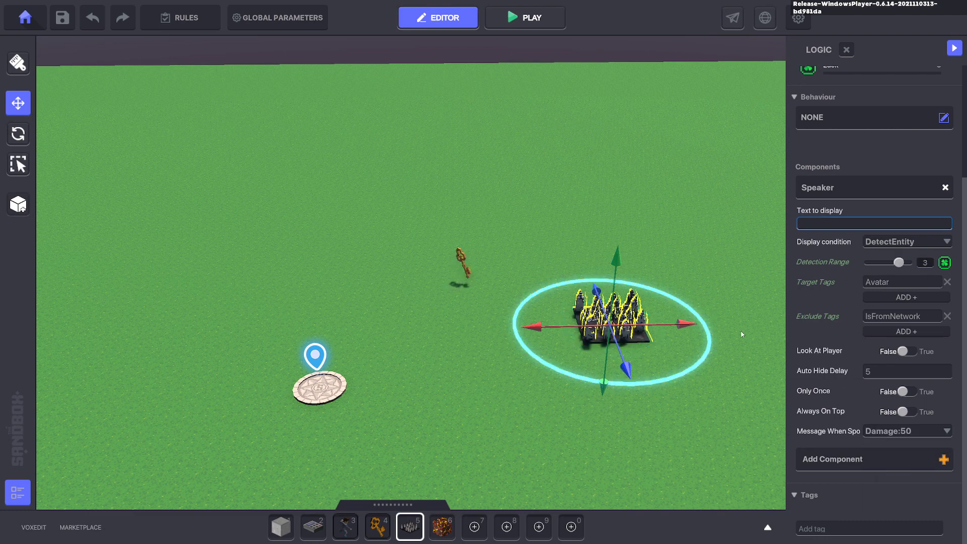
left_click_drag(689, 324, 739, 323)
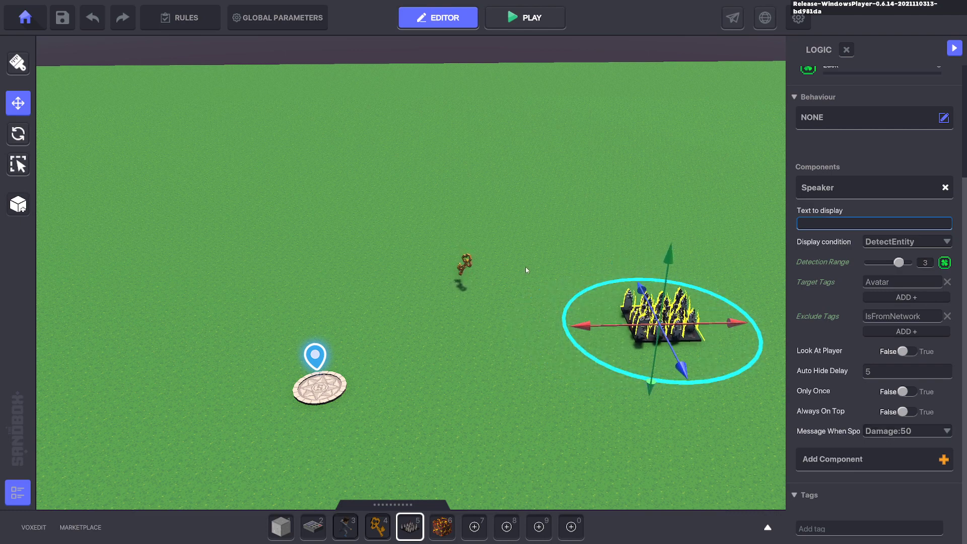
Recheck the golden key's Collectible logic, and playtest the experience by walking and jumping the avatar onto the spike trap
left_click(464, 263)
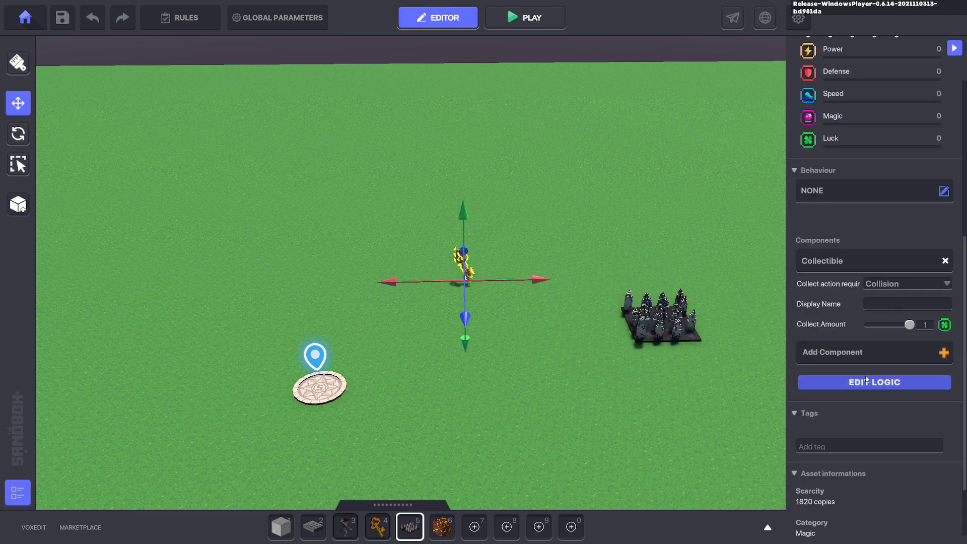
left_click(887, 382)
left_click(552, 404)
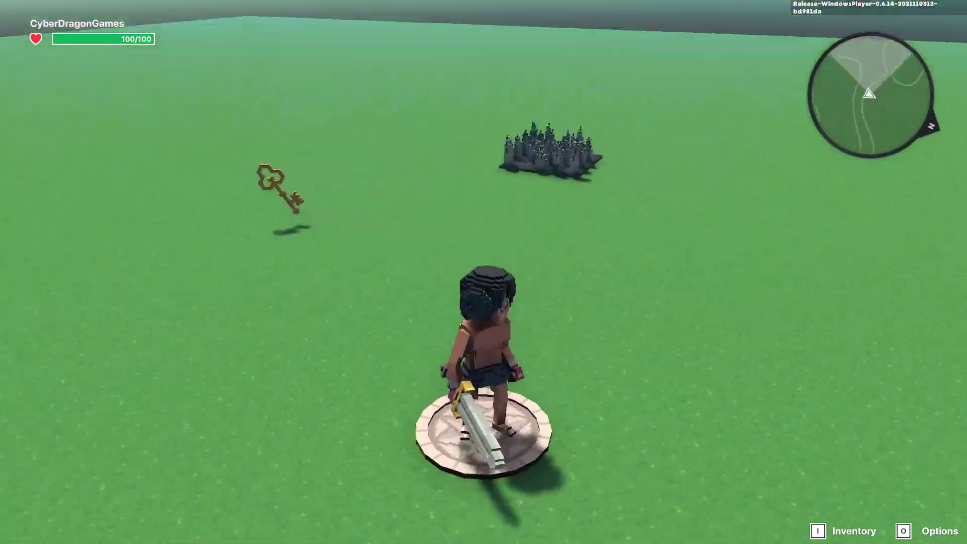
key("w")
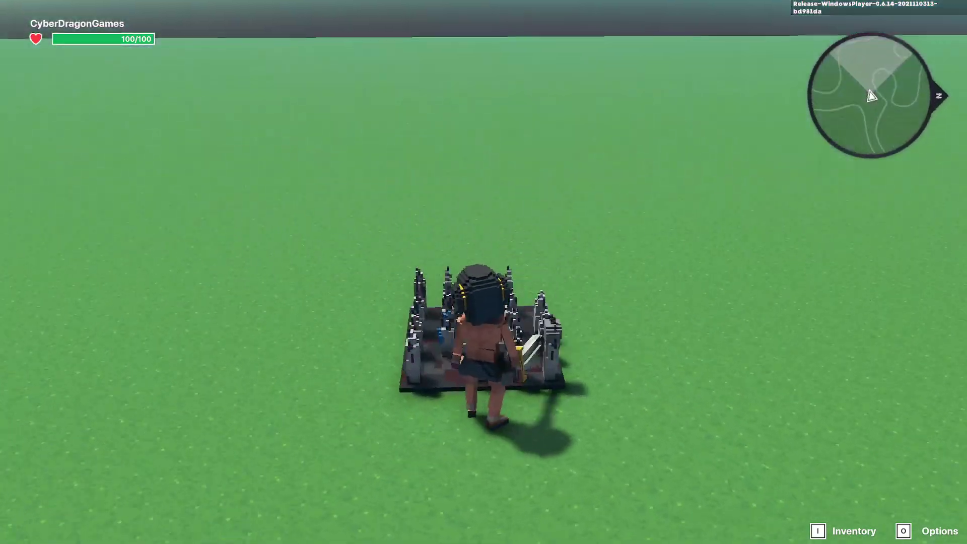
key("space")
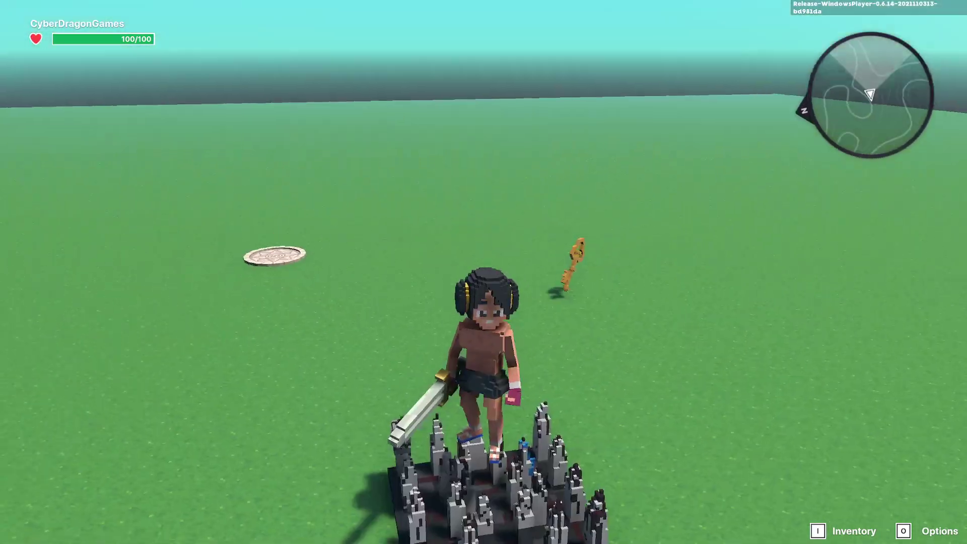
Walk the avatar off the spike trap and collect the golden key, and end the playtest
key("w")
key("w")
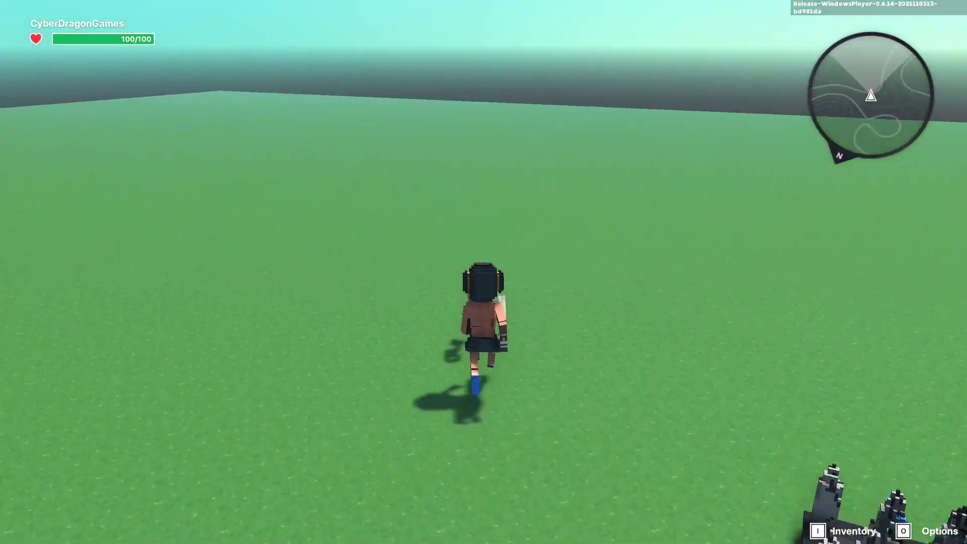
key("s")
key("w")
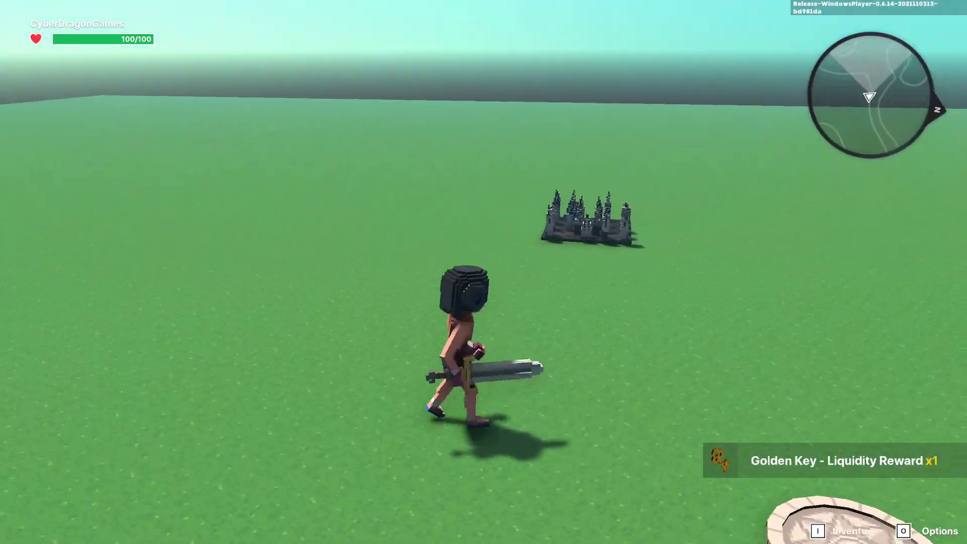
key("Escape")
Place a NumPad Switch on the ground between the golden key and the spike trap, and remove its Indicator component
left_click(404, 526)
left_click(21, 104)
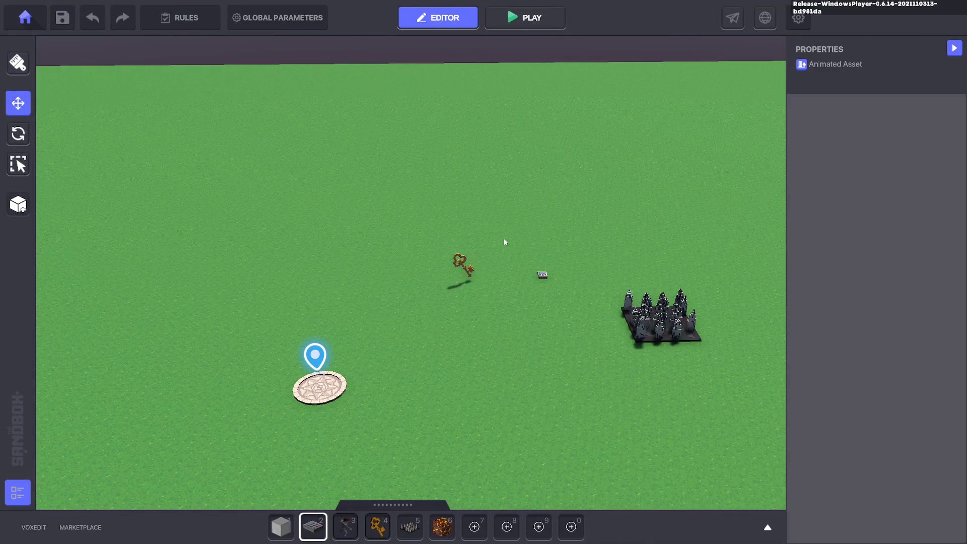
left_click(543, 276)
scroll(938, 361, "down", 5)
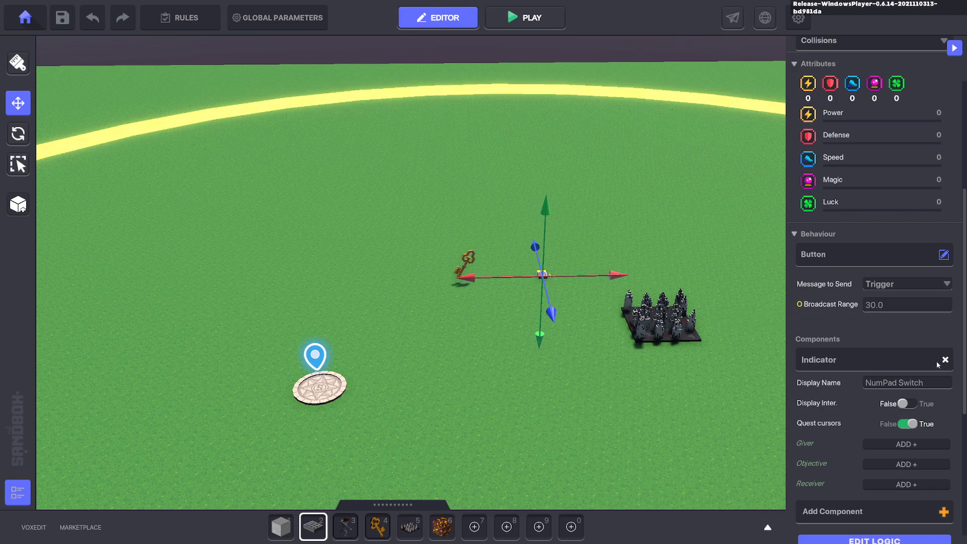
Change the NumPad Switch's behaviour to Message Broadcaster and make its logic wait for a required message before broadcasting
left_click(944, 254)
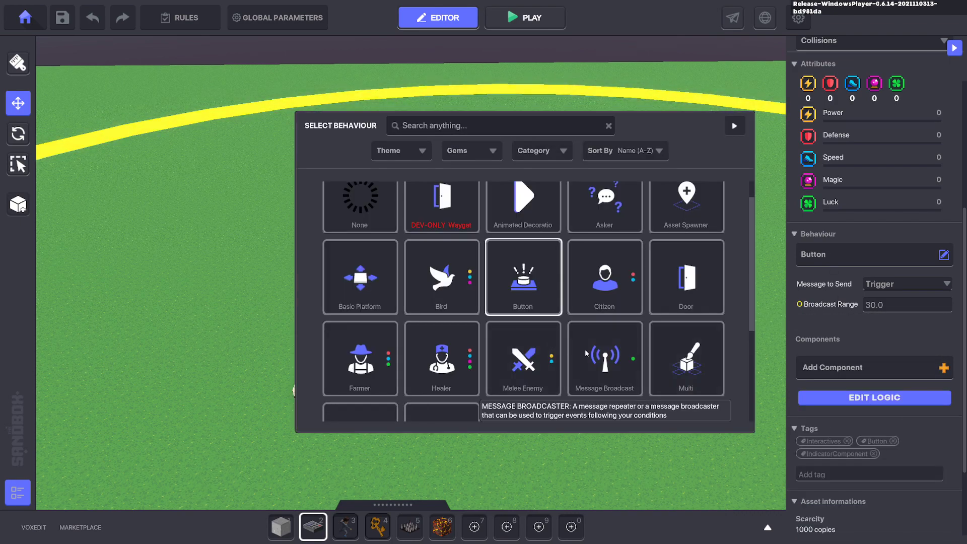
left_click(611, 372)
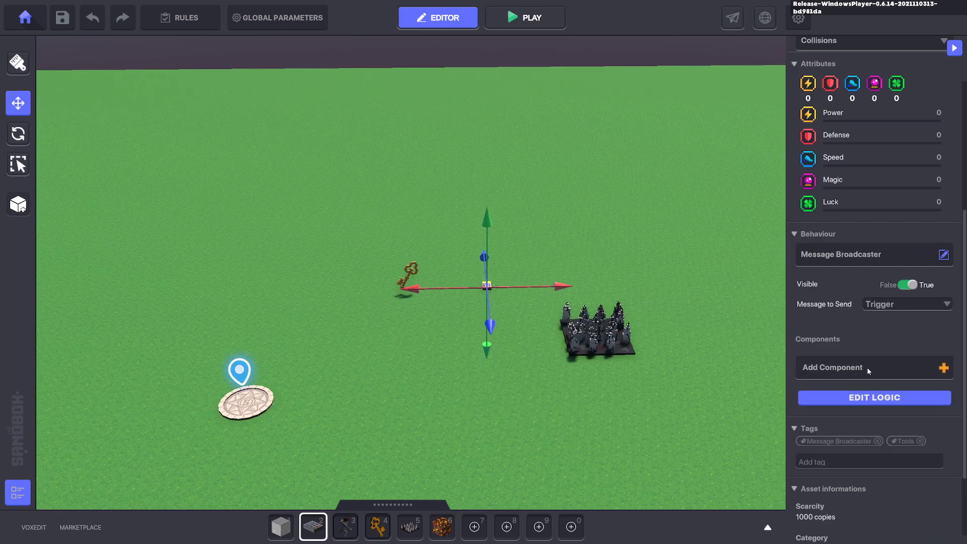
left_click(856, 398)
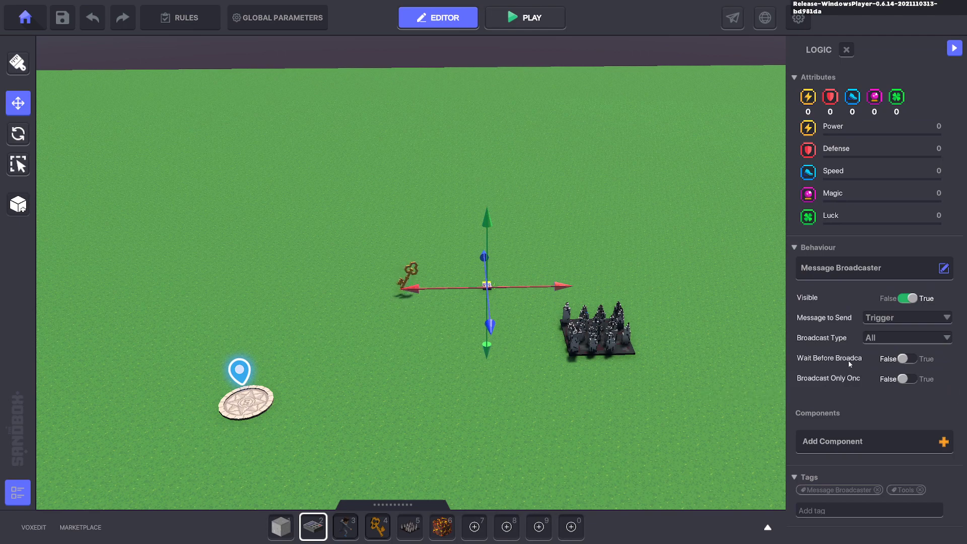
left_click(907, 360)
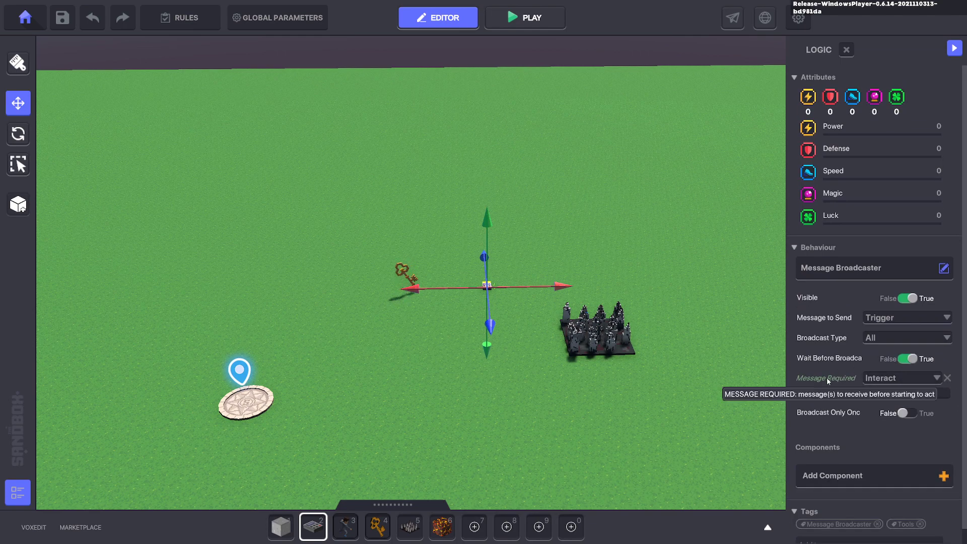
In the golden key's Collectible logic, create the custom message "HealMe" as the collect message
left_click(405, 274)
left_click(865, 445)
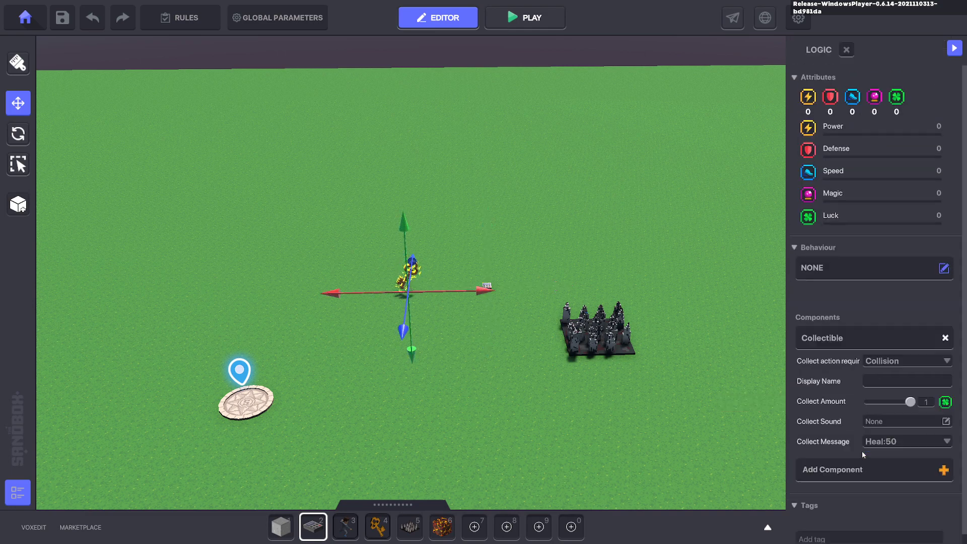
left_click(885, 430)
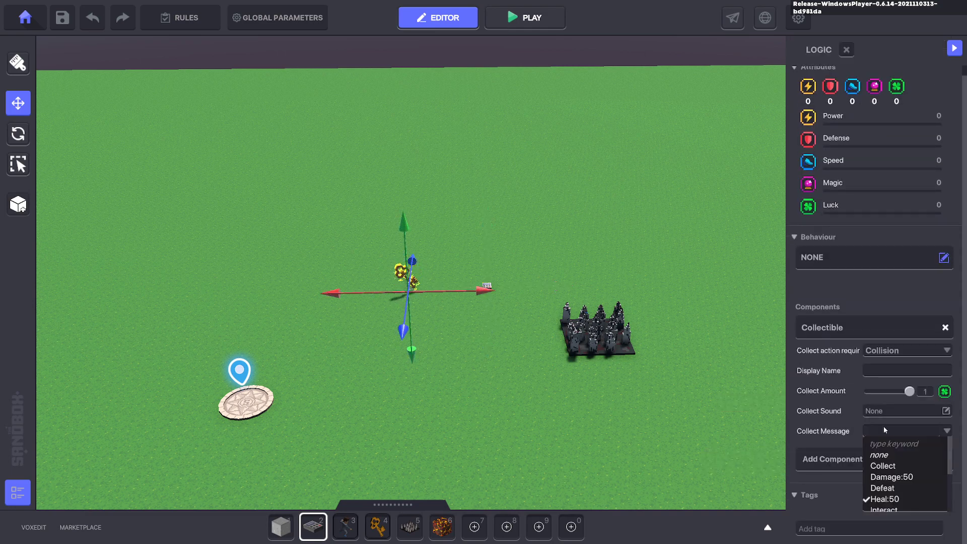
type("Heal")
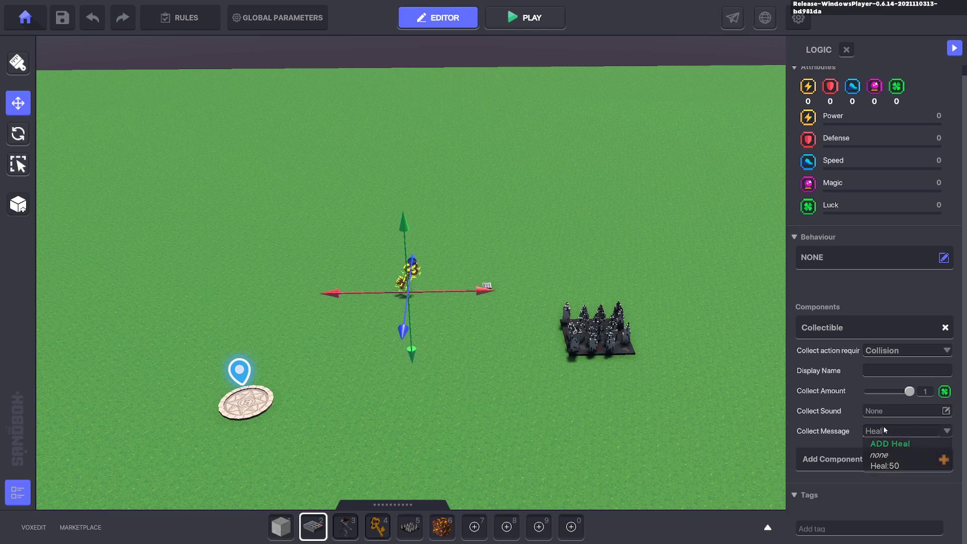
type("Me")
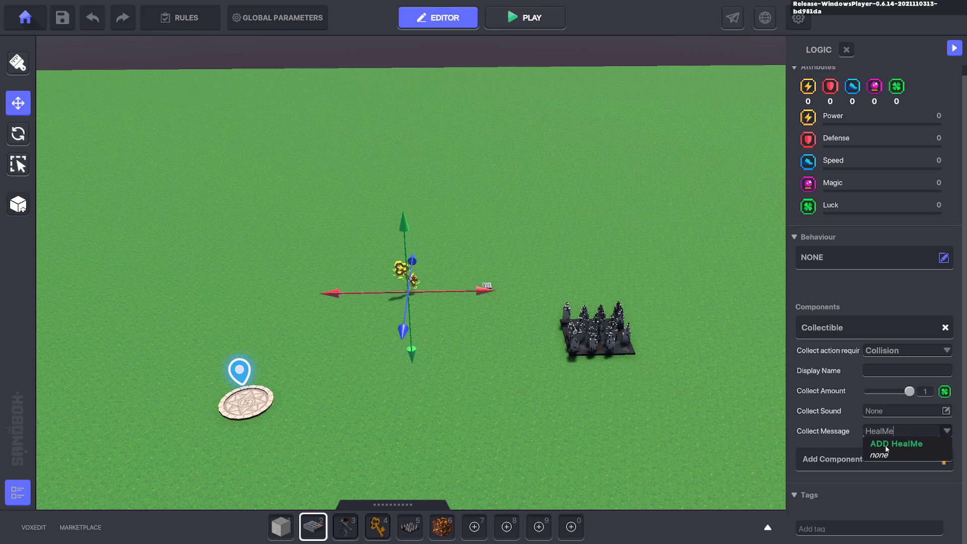
left_click(889, 447)
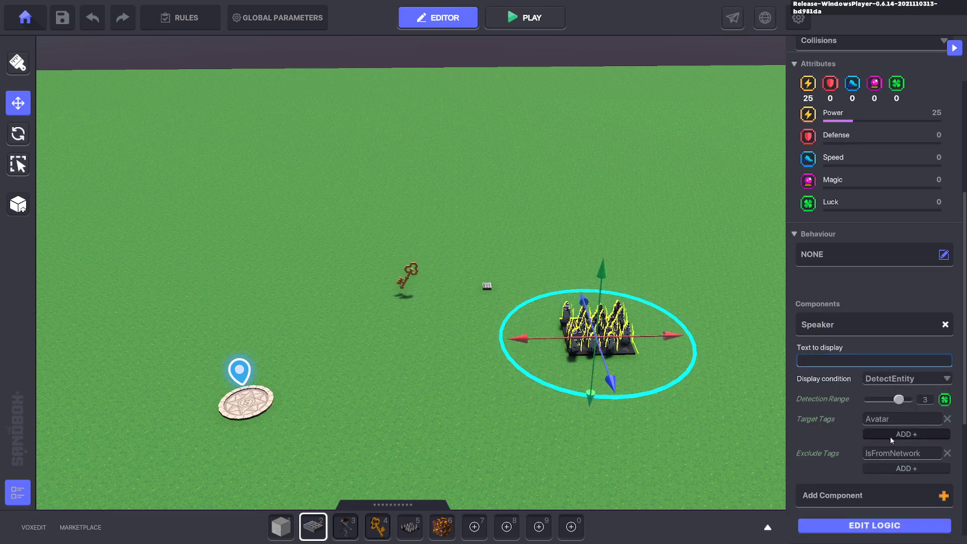
In the spike trap's Speaker logic, create the custom message "DamageMe" to send when triggered, and recheck the golden key's collect message
scroll(890, 437, "down", 4)
left_click(875, 300)
scroll(905, 398, "down", 3)
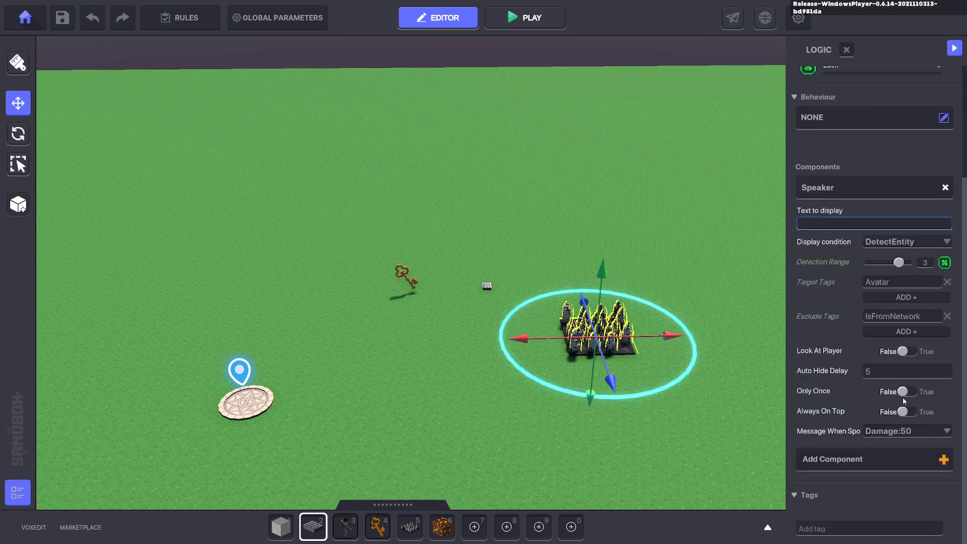
left_click(898, 429)
type("Damag")
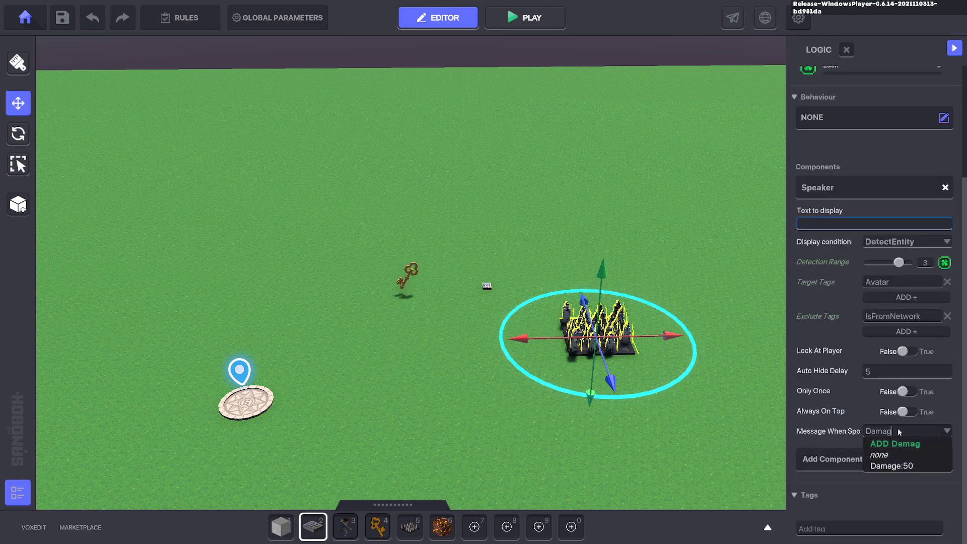
type("eMe")
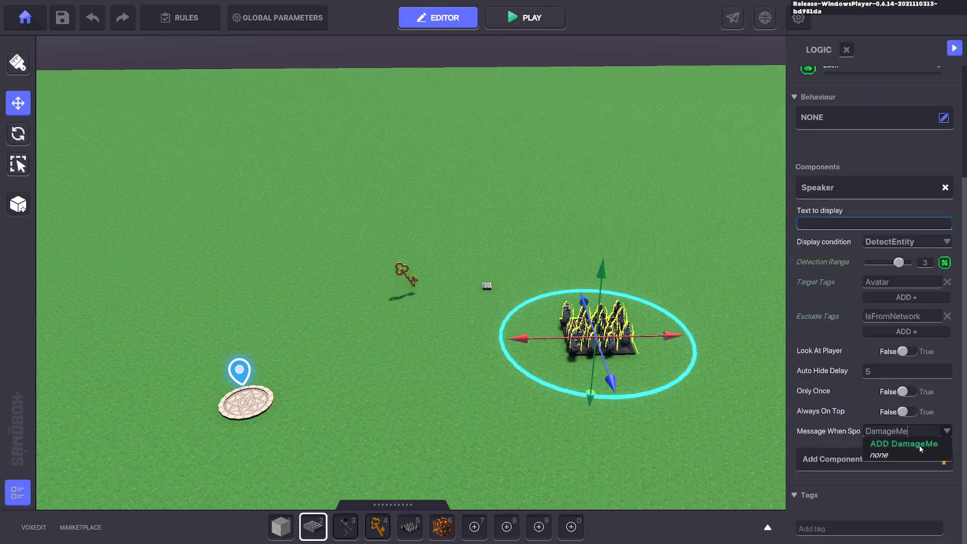
left_click(905, 444)
left_click(407, 276)
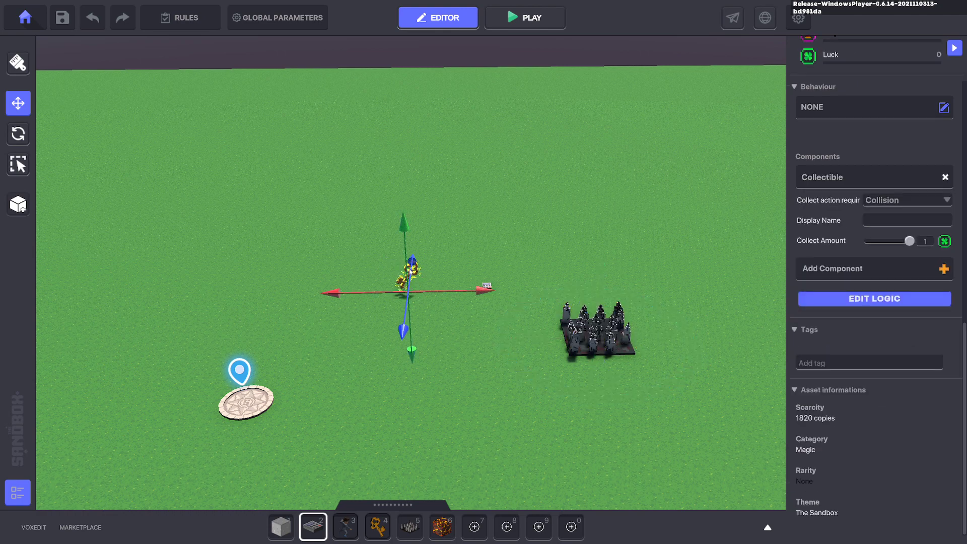
left_click(863, 300)
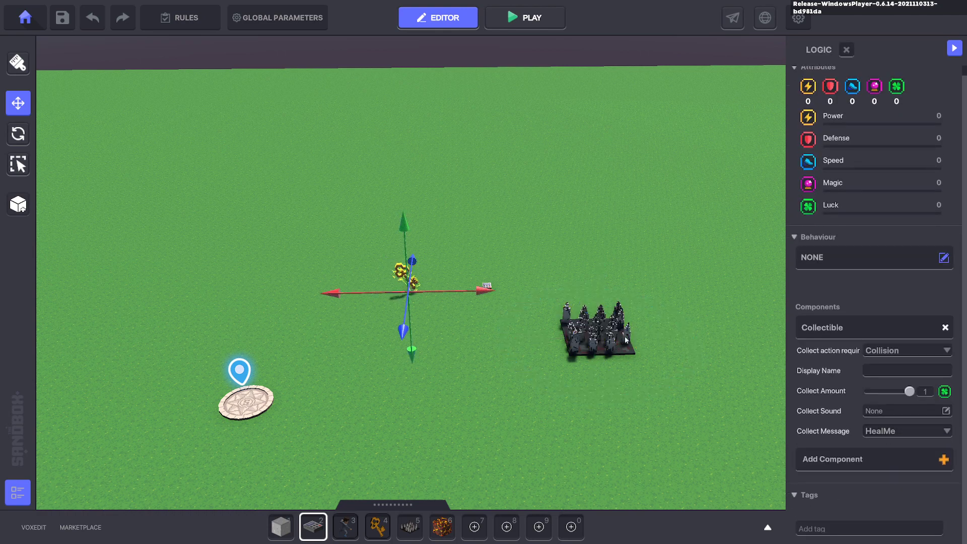
Set the NumPad Switch's Message Broadcaster to require the message DamageMe and to send Damage:50
left_click(487, 286)
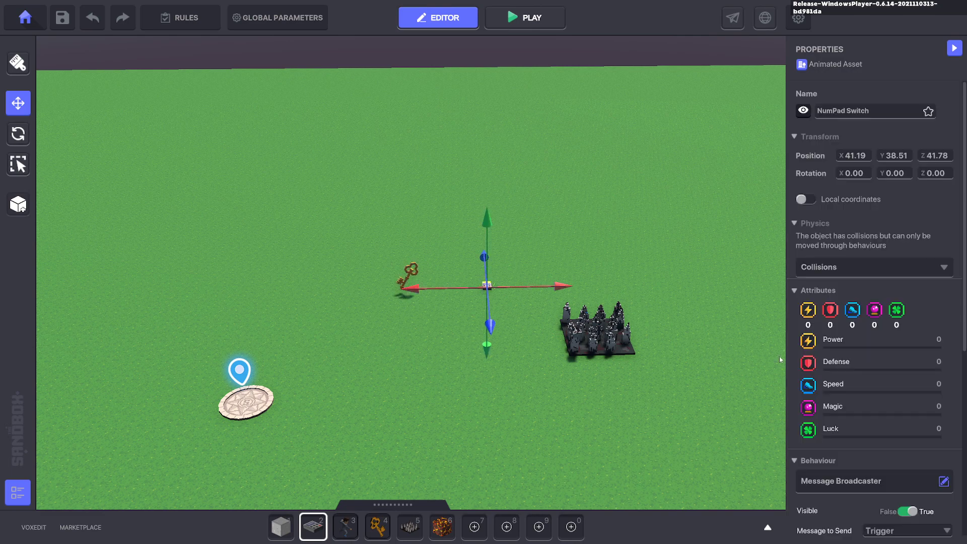
scroll(820, 360, "down", 5)
left_click(874, 296)
left_click(902, 378)
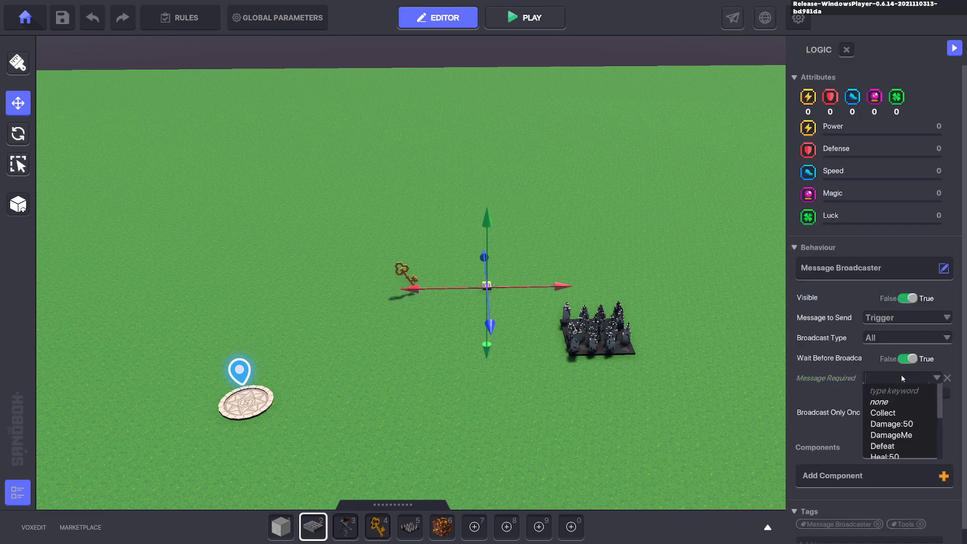
type("Damg")
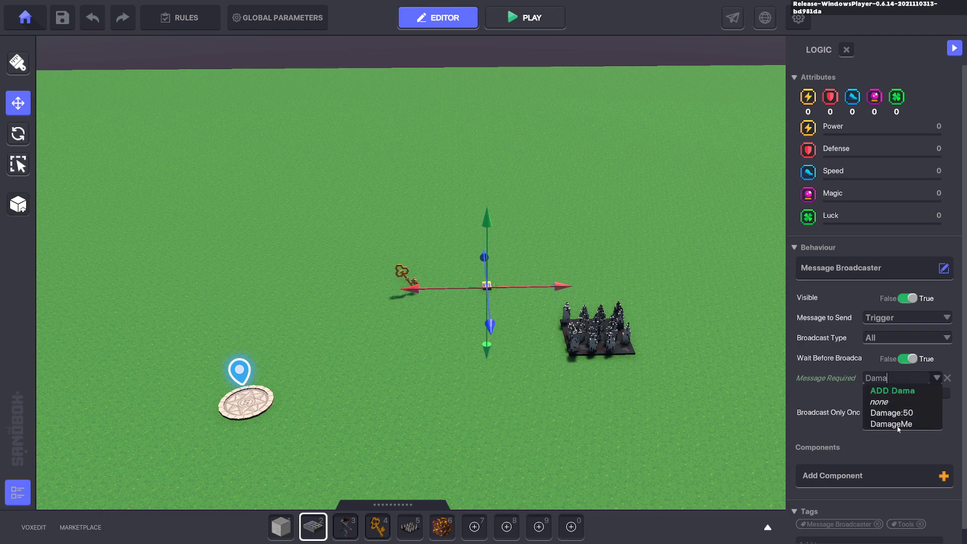
left_click(897, 425)
left_click(890, 318)
type("Dam")
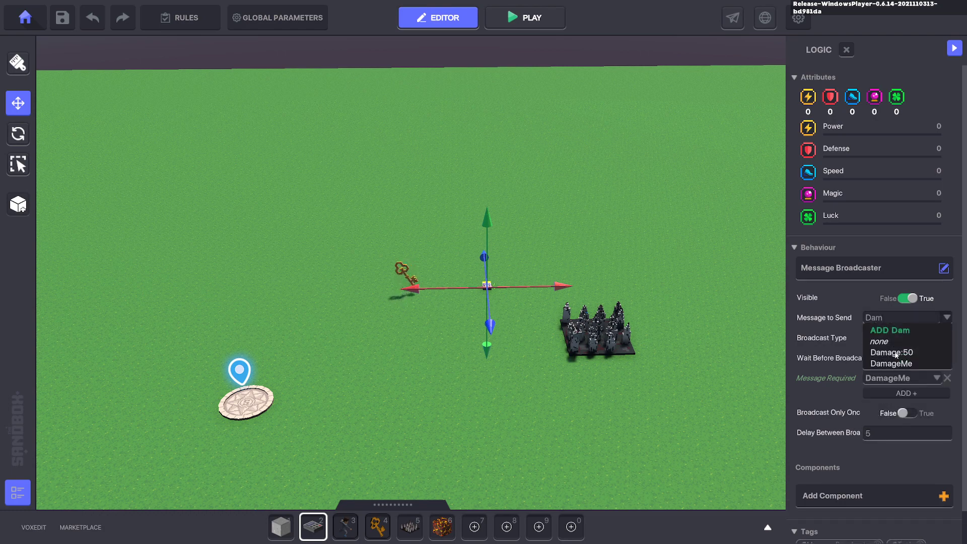
left_click(895, 353)
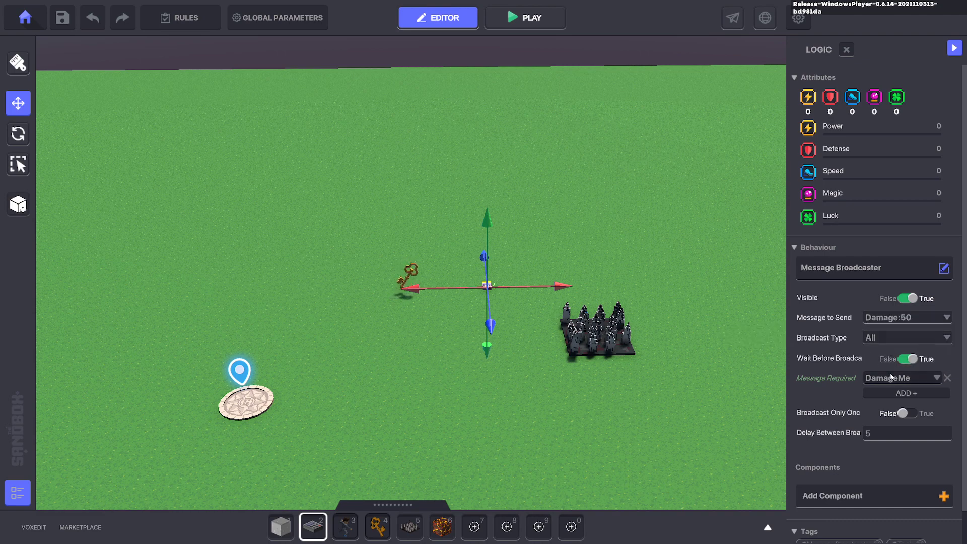
Playtest the experience by walking the avatar onto the spike trap to check the damage, and return to the editor
key("ctrl+p")
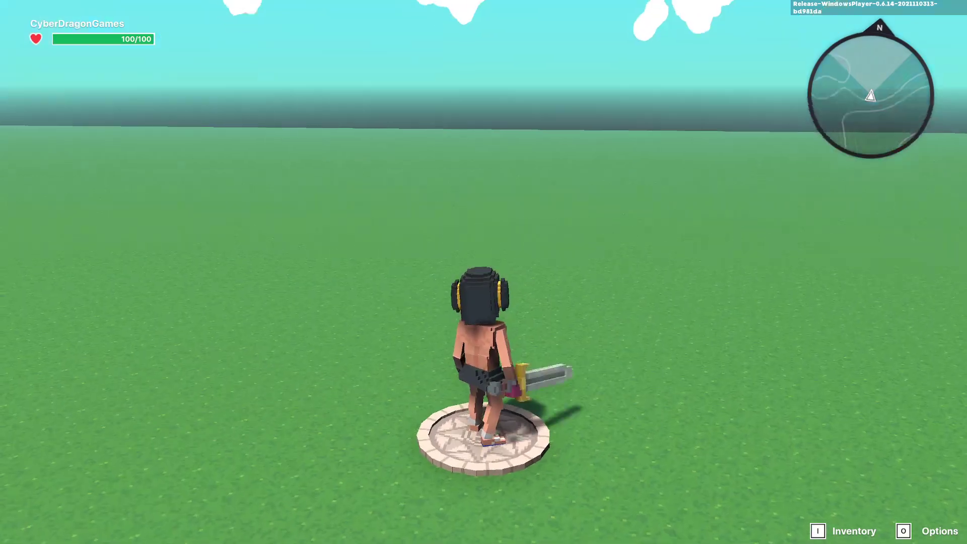
key("w")
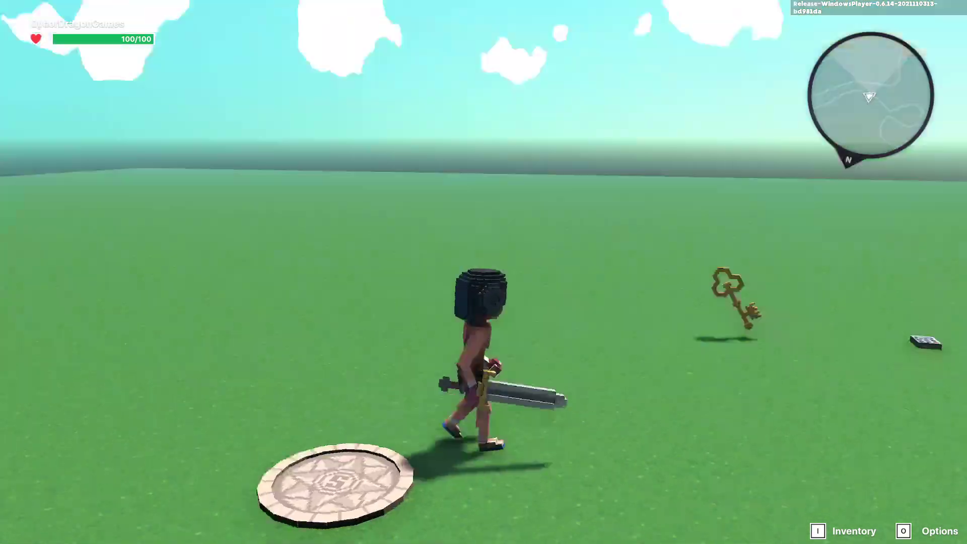
key("w")
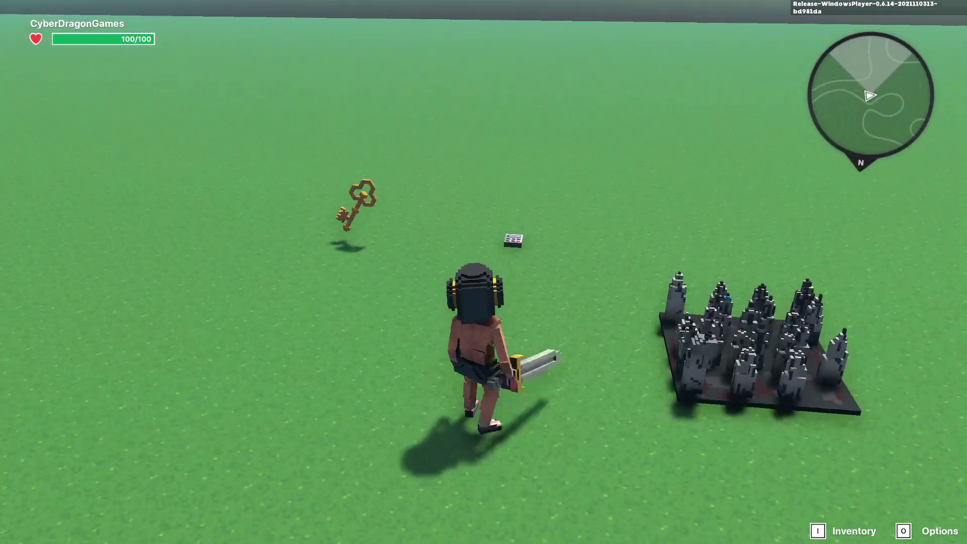
key("d")
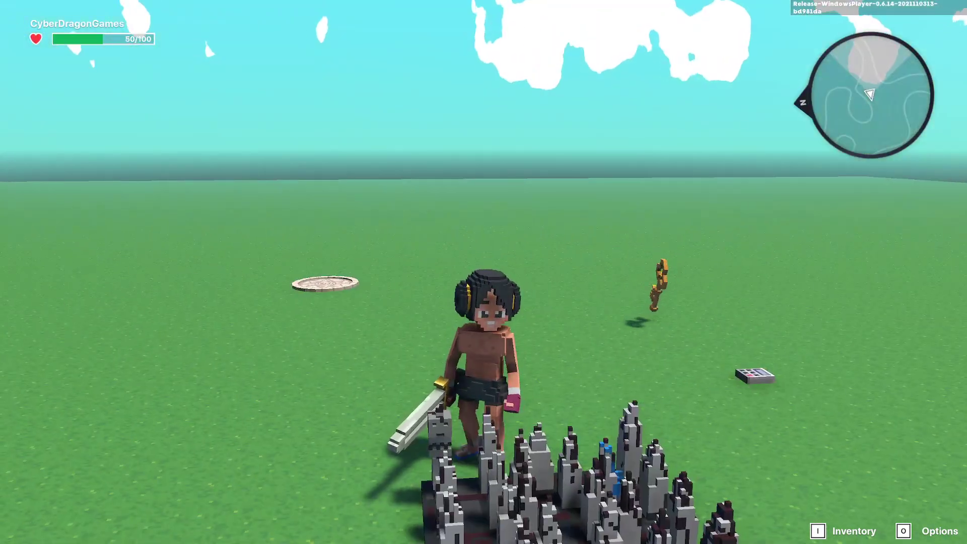
key("a")
key("w")
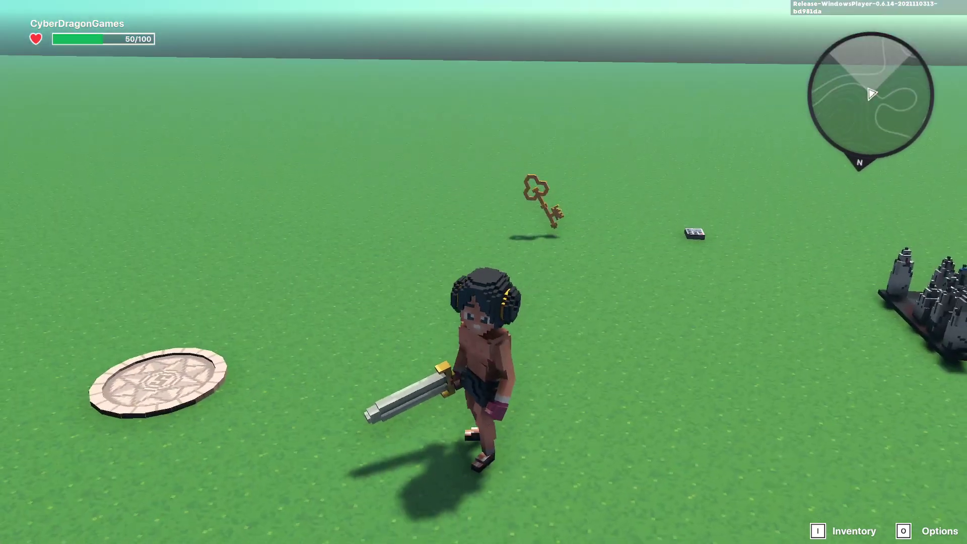
key("a")
key("Escape")
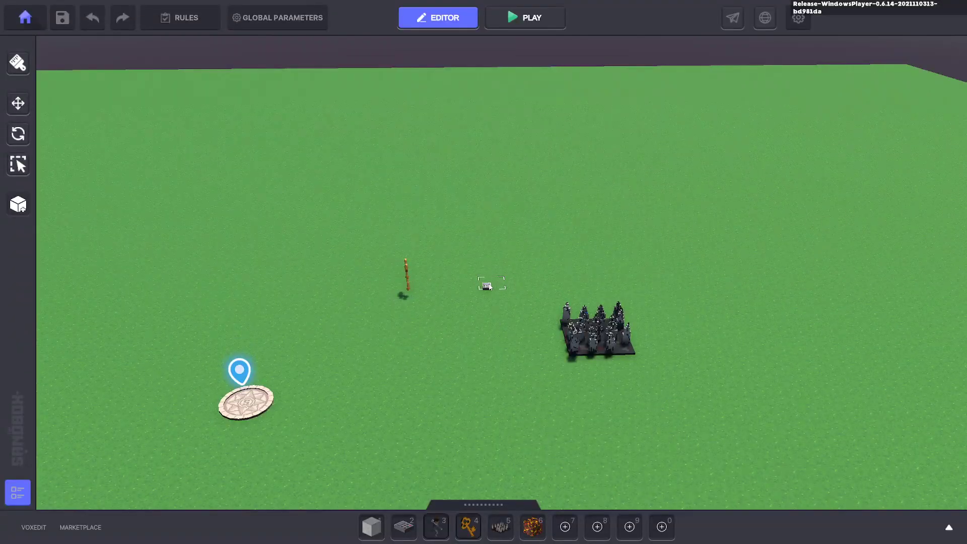
Review the NumPad Switch's Message Broadcaster logic, including its sent and required messages
left_click(492, 287)
scroll(803, 343, "down", 5)
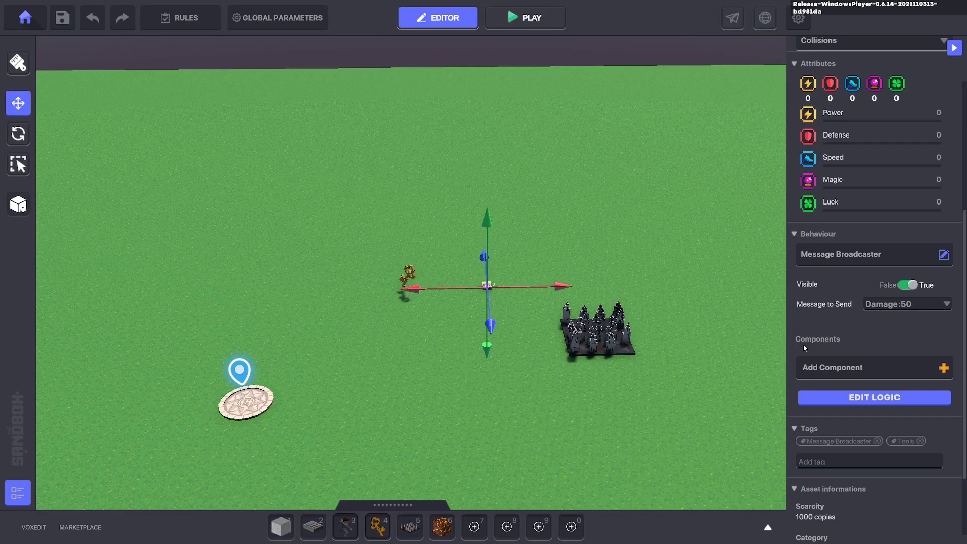
left_click(843, 398)
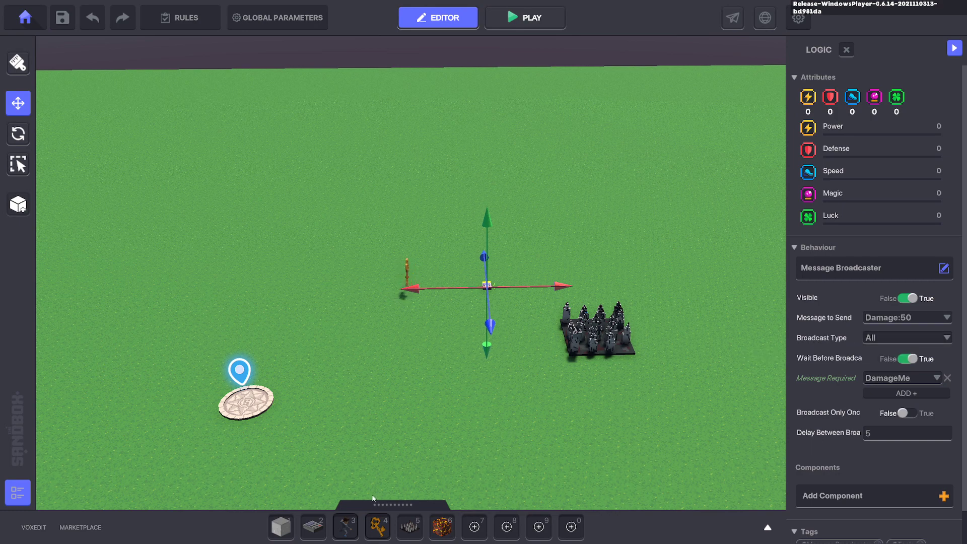
Place a Gray Man character on the ground behind the spike trap and select it
key("3")
left_click(560, 255)
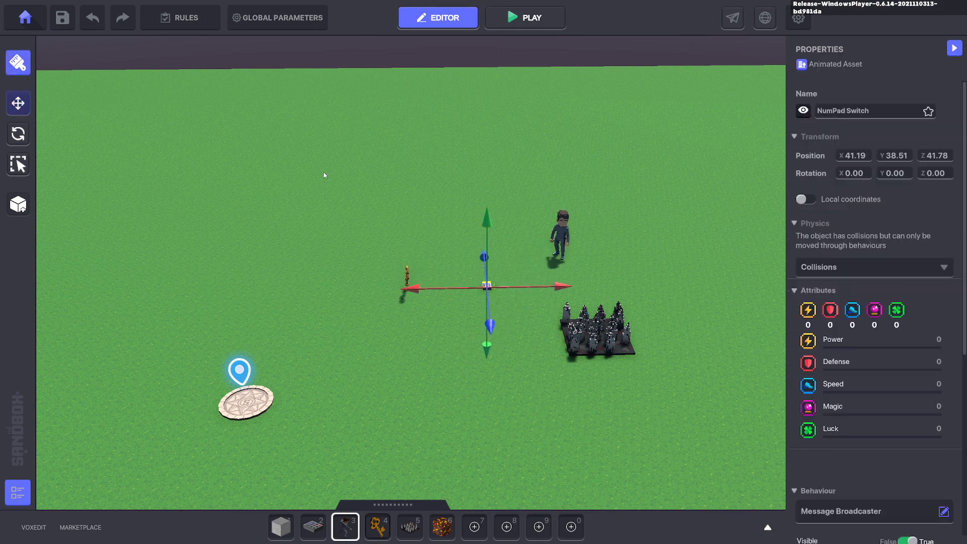
key("Escape")
left_click(561, 236)
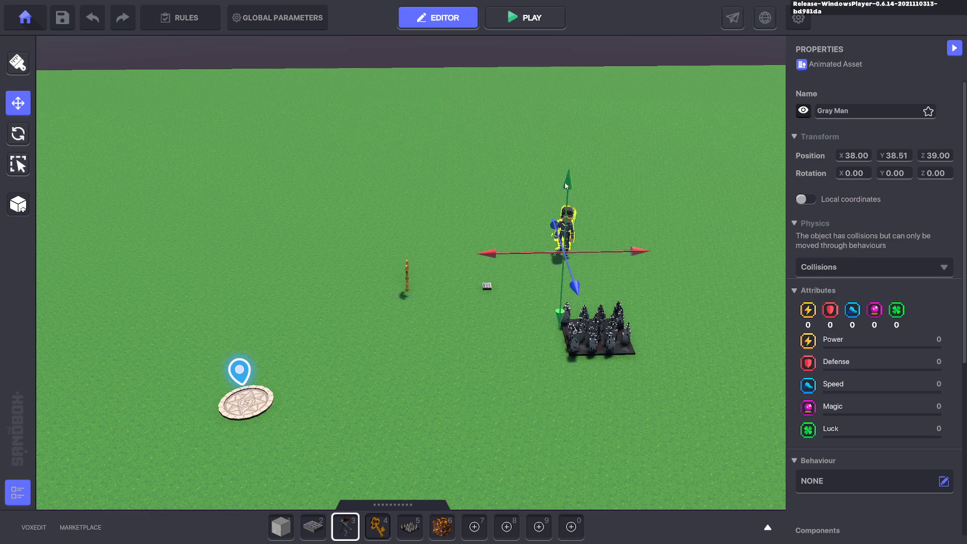
Add a Health component to the Gray Man and start a new playtest
scroll(874, 252, "down", 5)
left_click(856, 266)
left_click(683, 277)
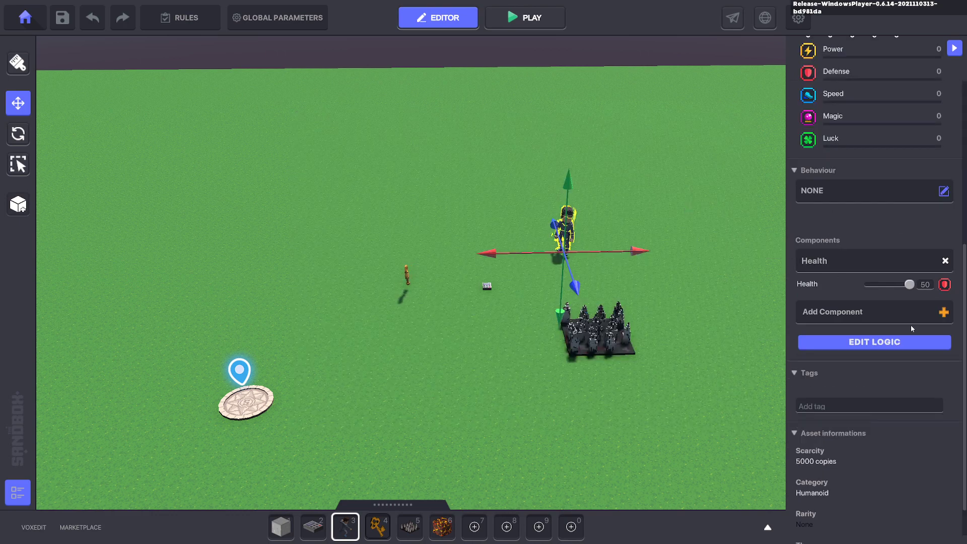
left_click(496, 351)
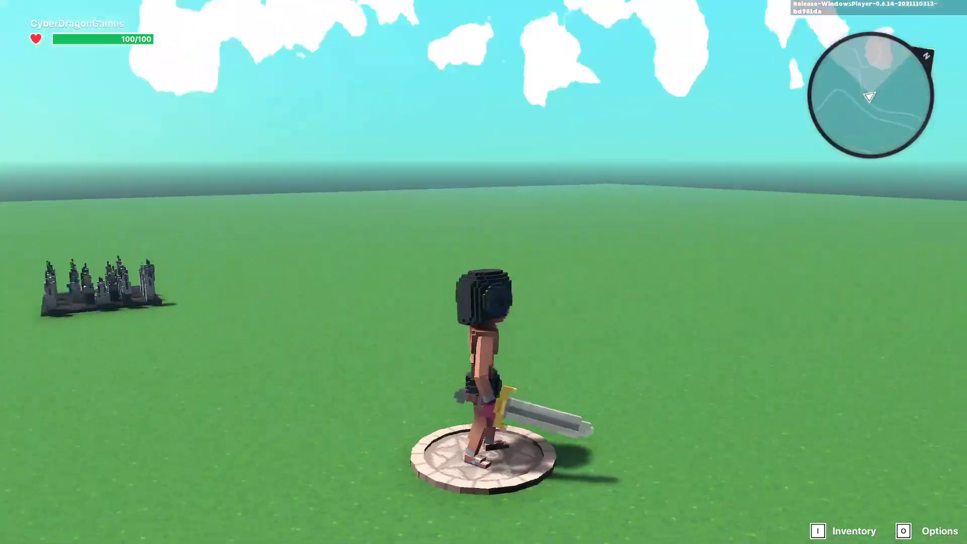
Playtest by walking the avatar onto the spike trap to check the damage to avatar and Gray Man, and return to the editor
key("w")
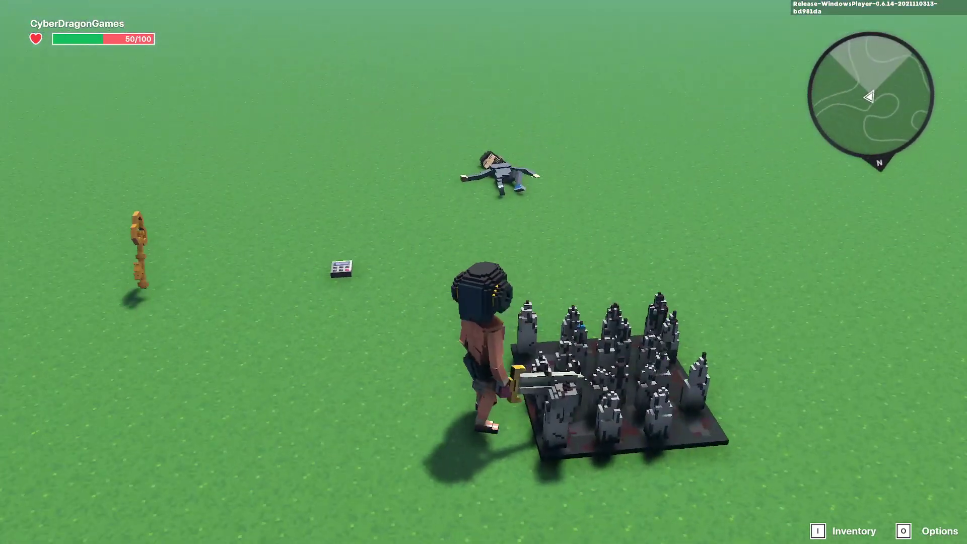
key("w")
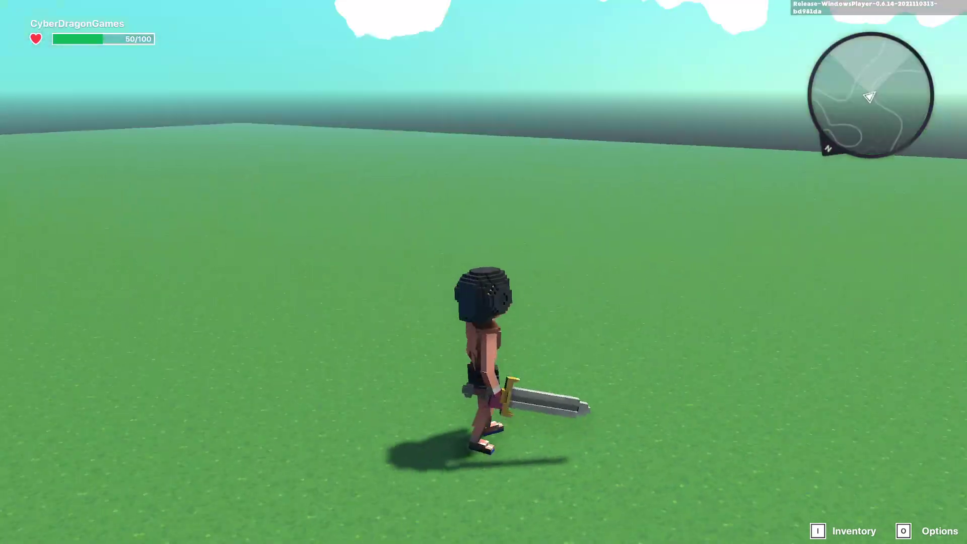
key("w")
key("a")
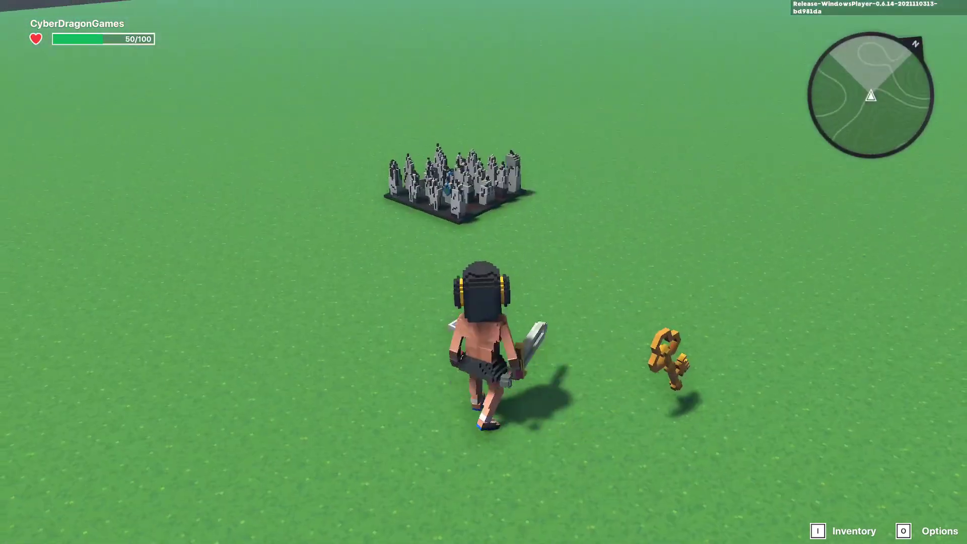
key("w")
key("space")
key("space")
key("s")
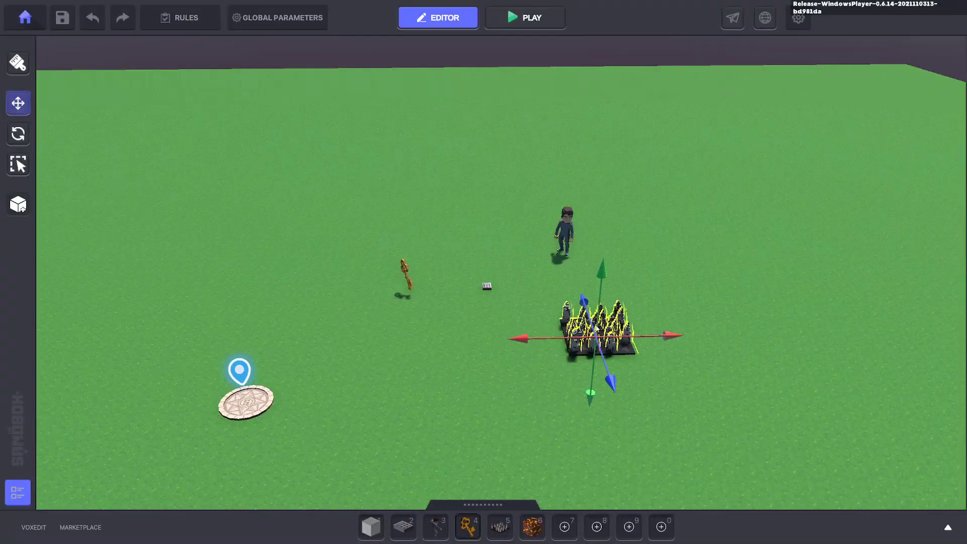
Review the spike trap's Speaker logic, including its detection settings, Auto Hide Delay and DamageMe message
left_click(598, 329)
scroll(834, 357, "down", 2)
left_click(874, 449)
scroll(874, 440, "down", 3)
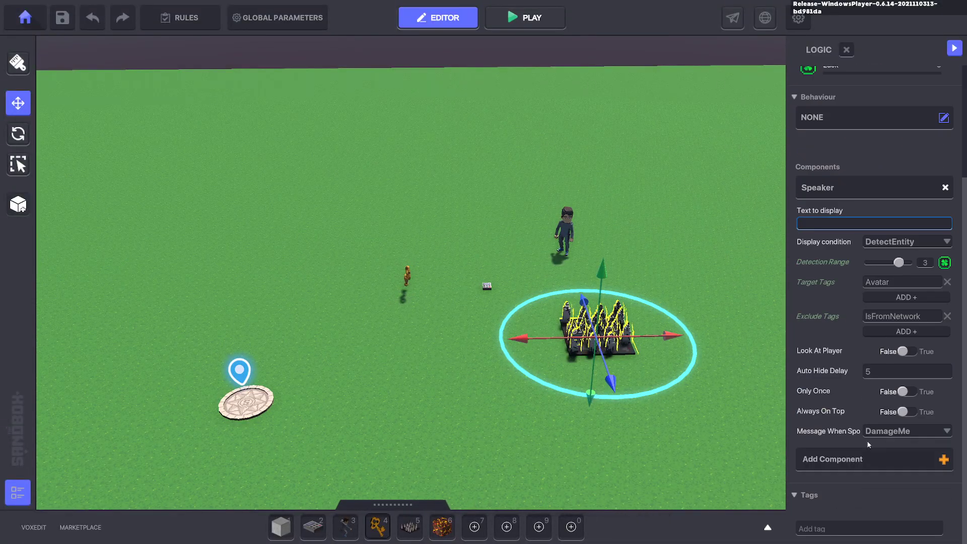
mouse_move(813, 375)
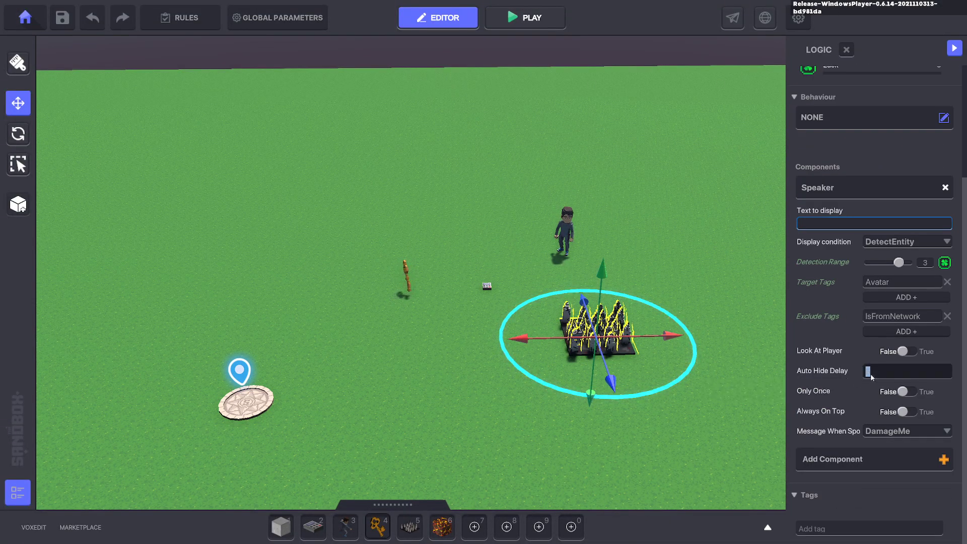
left_click(685, 410)
Playtest again by walking the avatar onto the spike trap repeatedly, and return to the editor
key("ctrl+p")
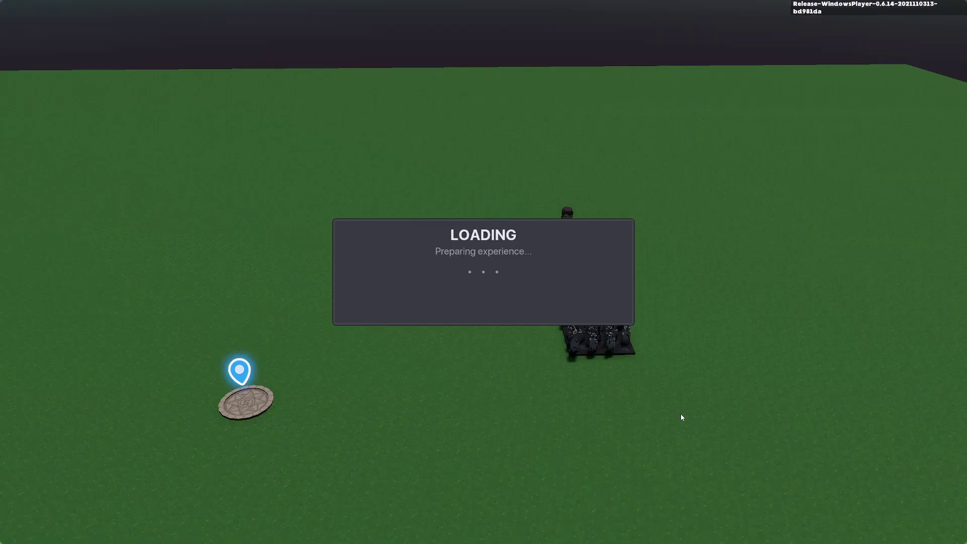
key("w")
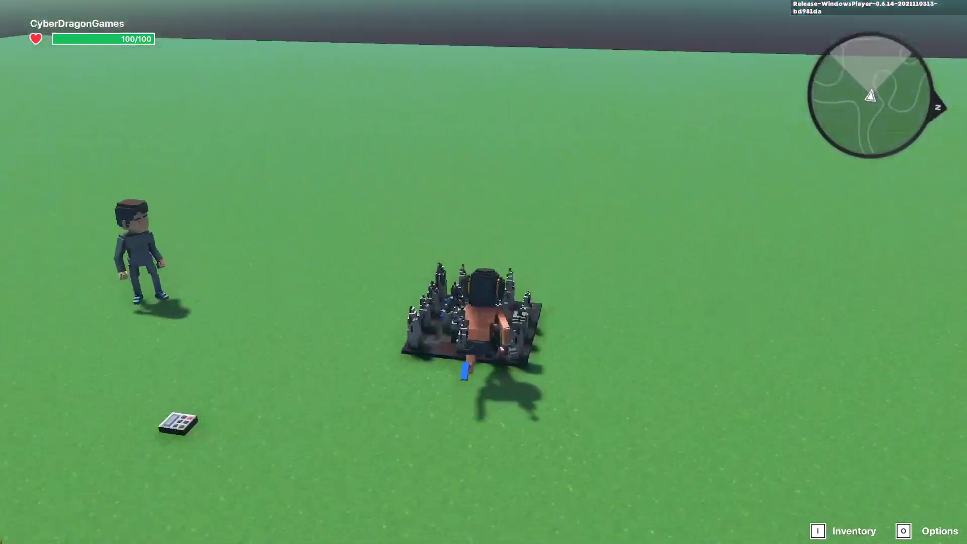
key("s")
key("w")
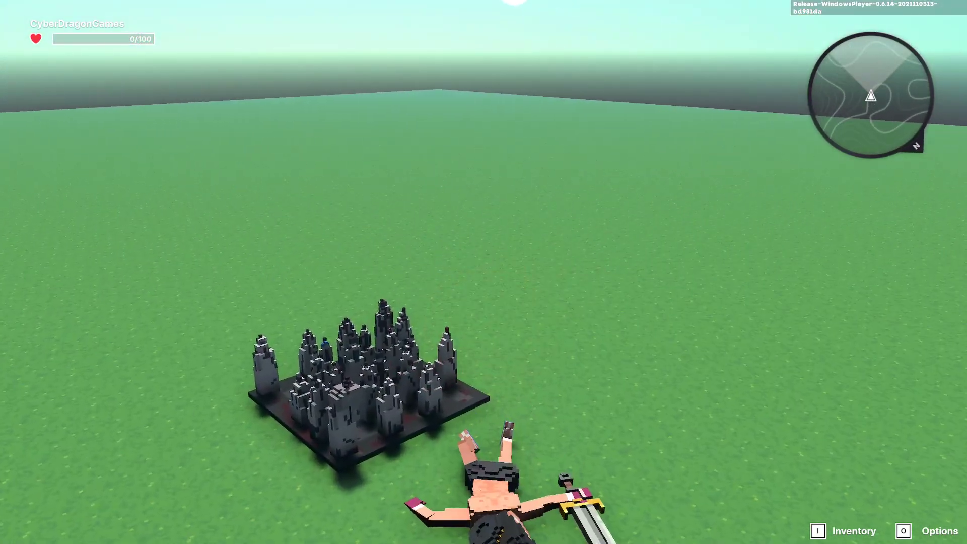
key("Escape")
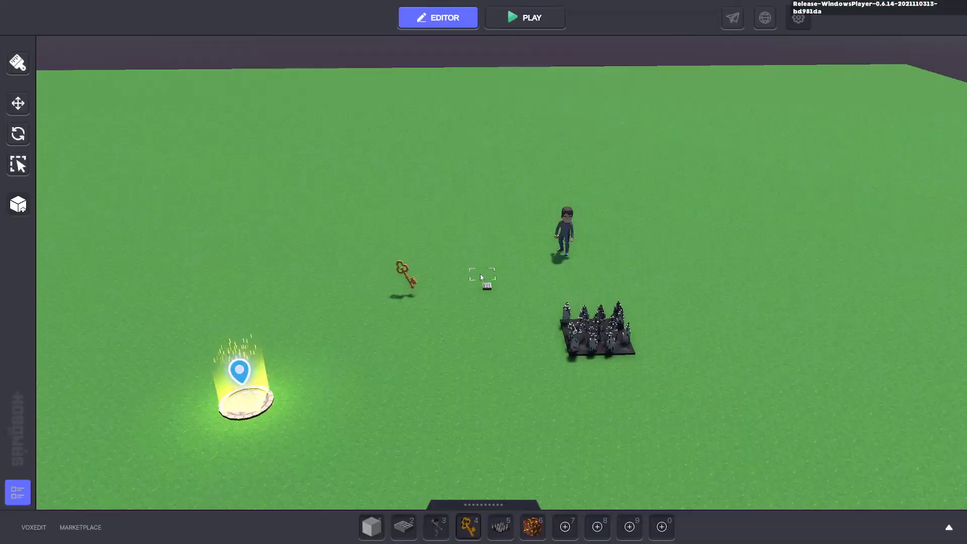
Move the NumPad Switch between the Gray Man and the spike trap and set its broadcast type to SpecificTagsInRange
left_click(597, 328)
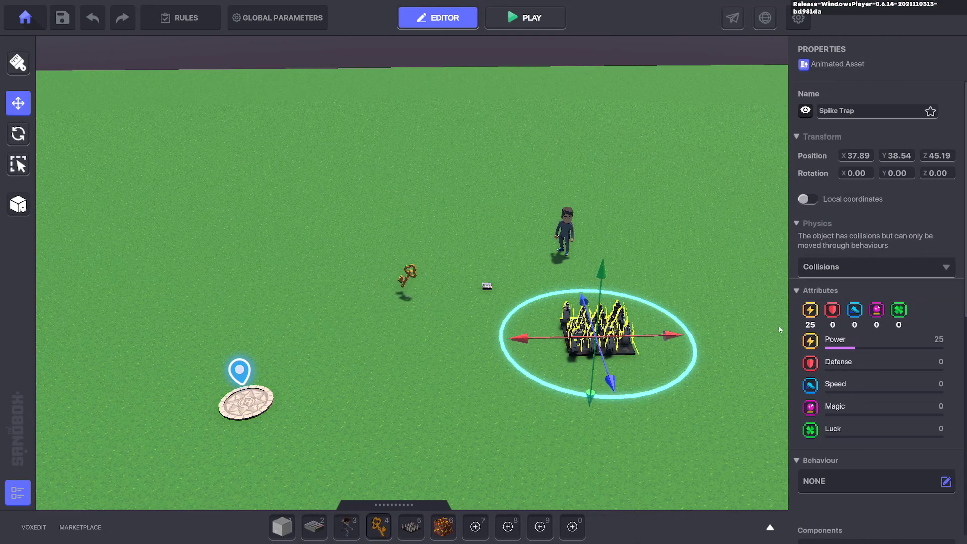
scroll(866, 371, "down", 5)
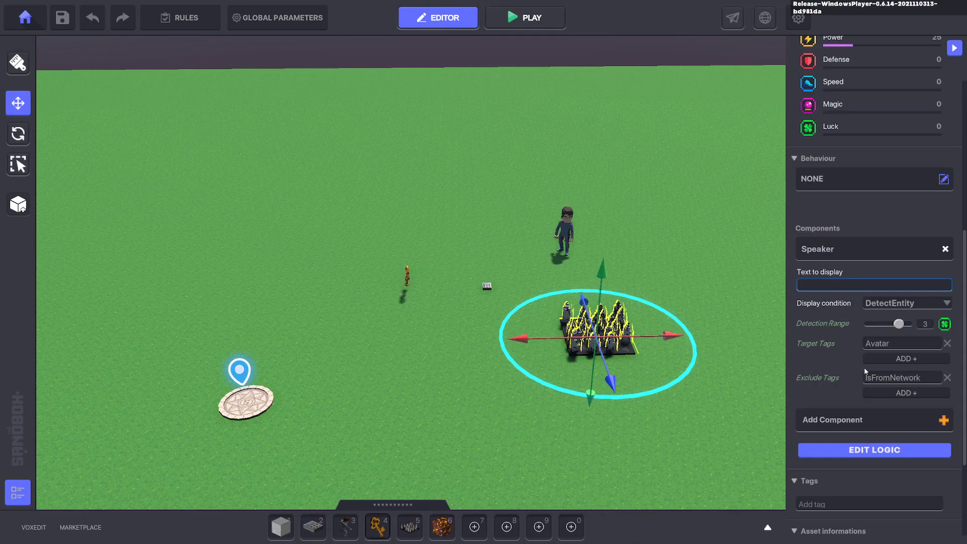
left_click(486, 286)
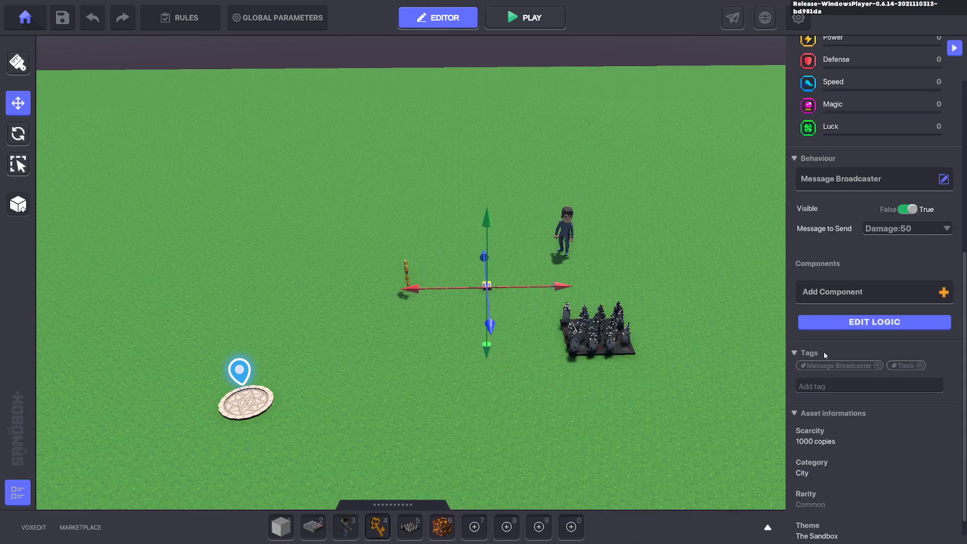
left_click(853, 323)
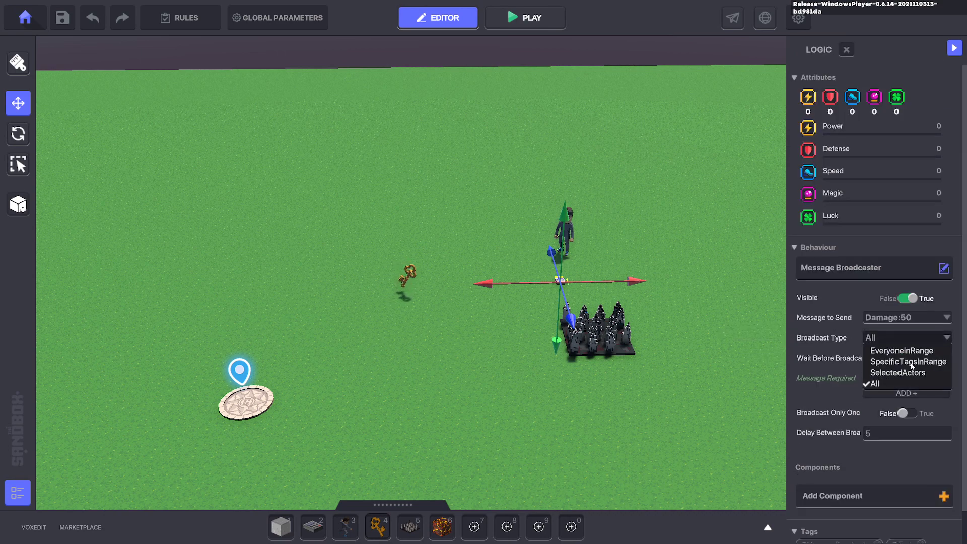
left_click(916, 363)
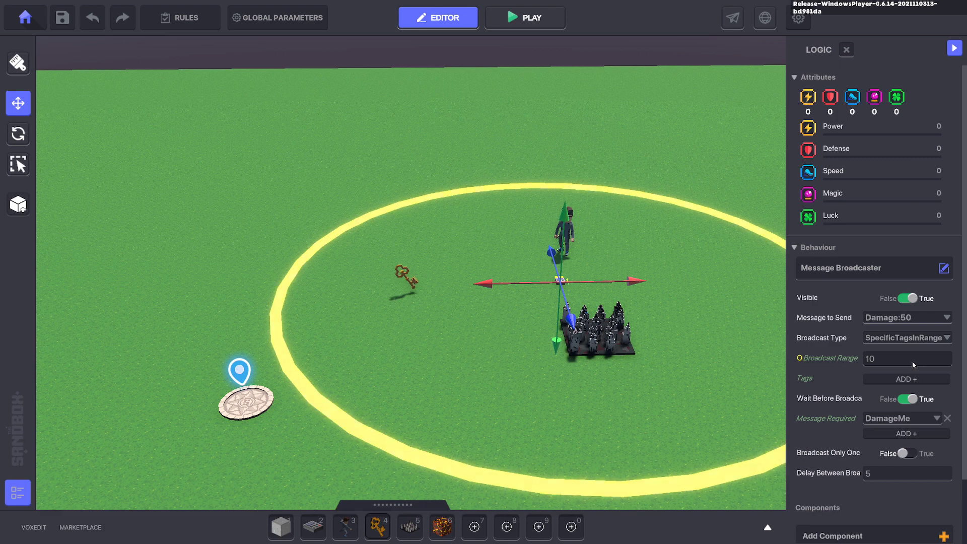
Add the tag Avatar to the NumPad Switch's Message Broadcaster and set its broadcast range to 90
left_click(881, 378)
type("Avatae")
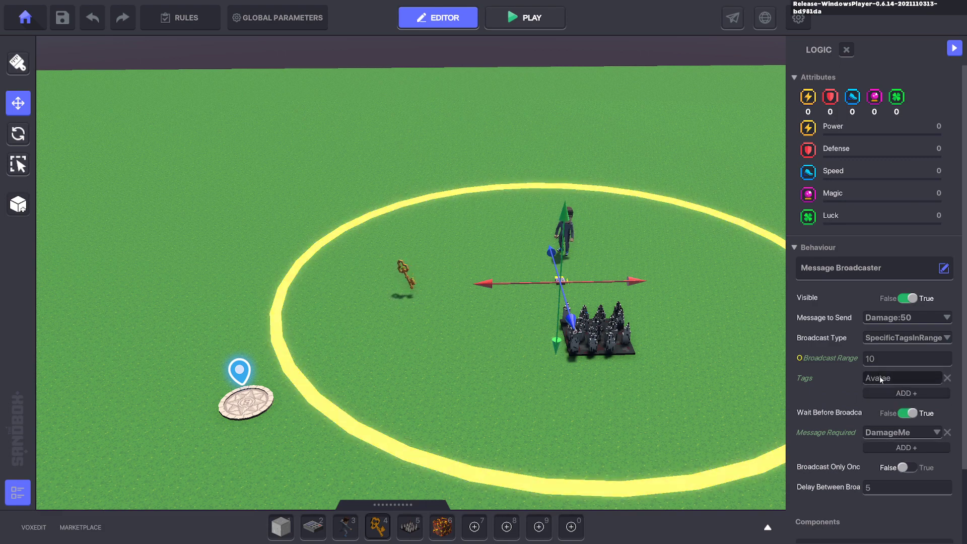
key("BackSpace")
type("r")
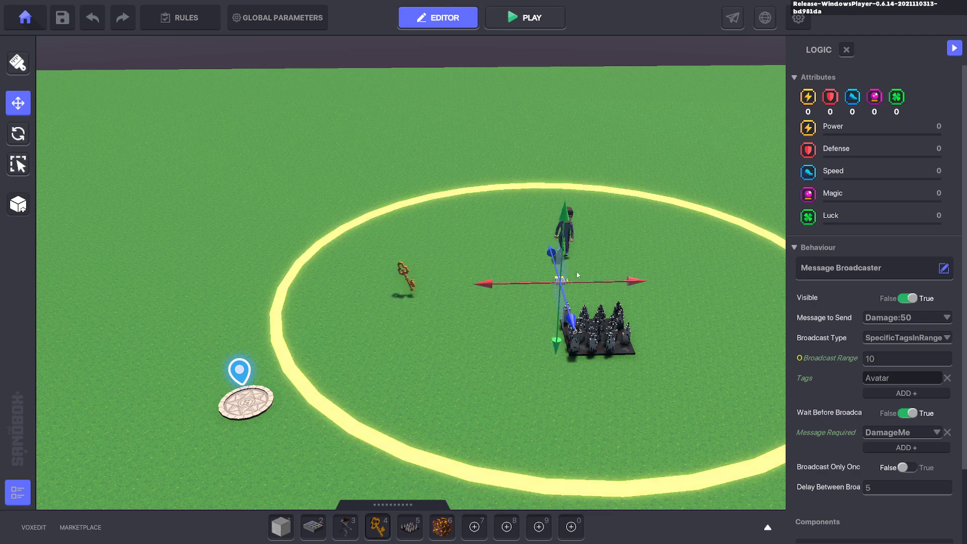
scroll(655, 319, "down", 5)
left_click(879, 359)
type("90")
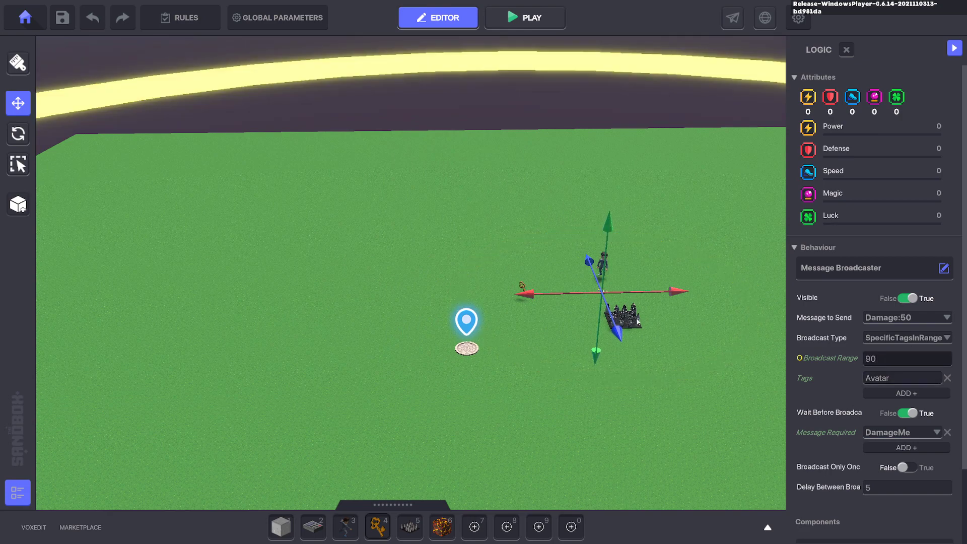
Playtest the tag-limited damage by walking onto the spike trap and attacking the Gray Man with the sword, and return to the editor
right_click_drag(509, 375, 527, 358)
key("ctrl+p")
key("w")
key("w")
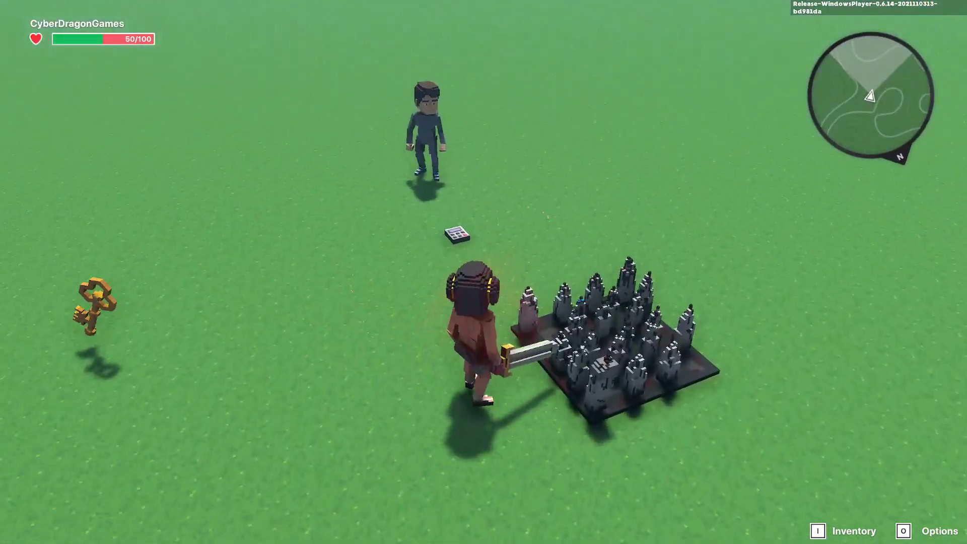
left_click(484, 272)
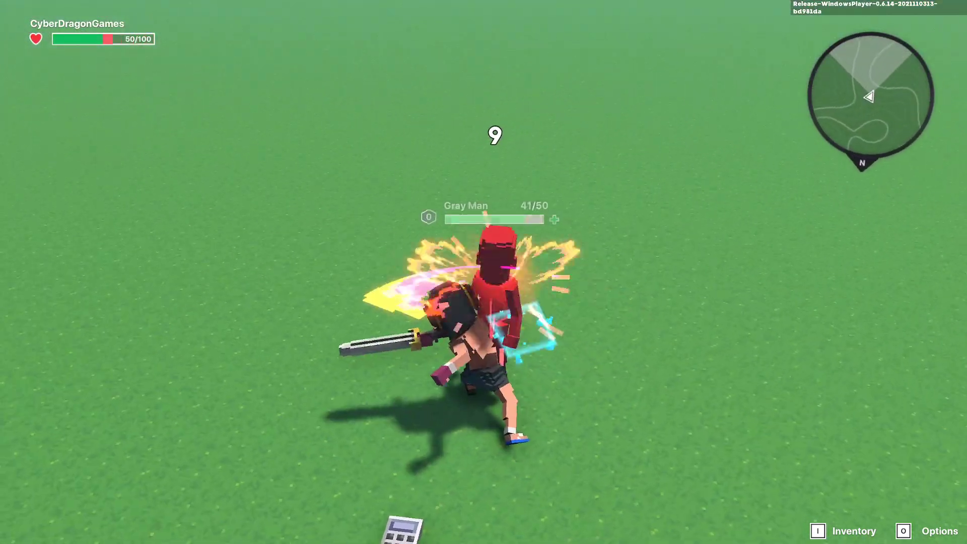
left_click(483, 272)
key("s")
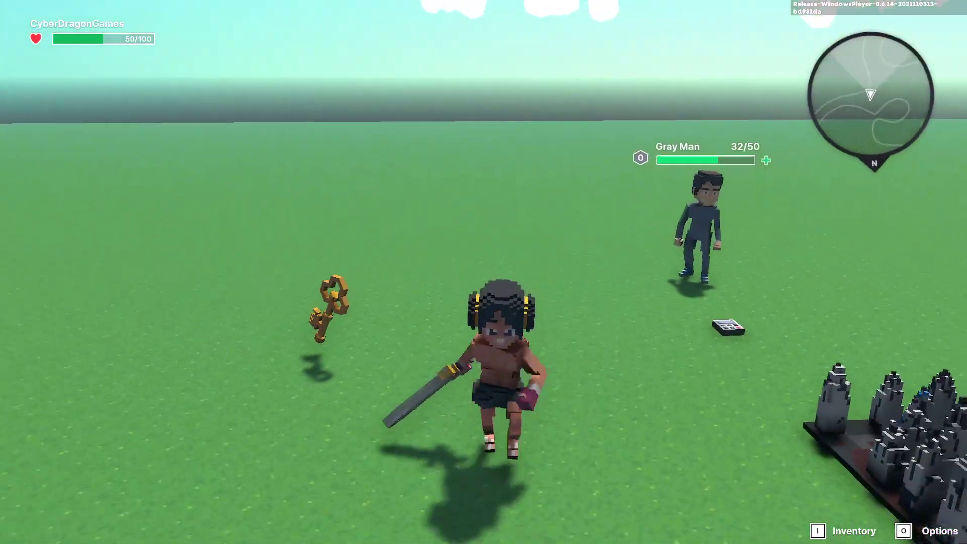
key("Escape")
Duplicate the NumPad Switch and place the copy between the golden key and the spike trap
scroll(607, 283, "up", 5)
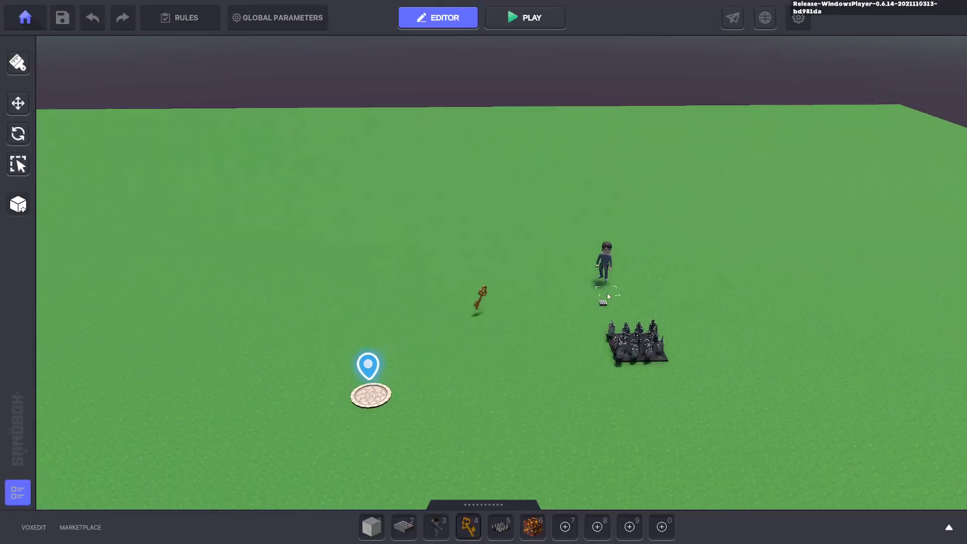
left_click(599, 307)
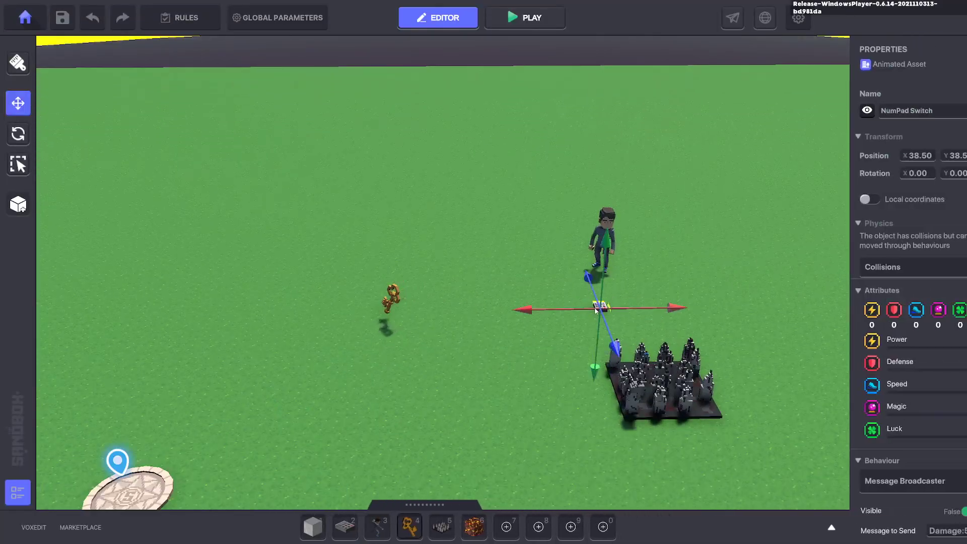
key("ctrl+d")
scroll(845, 406, "down", 5)
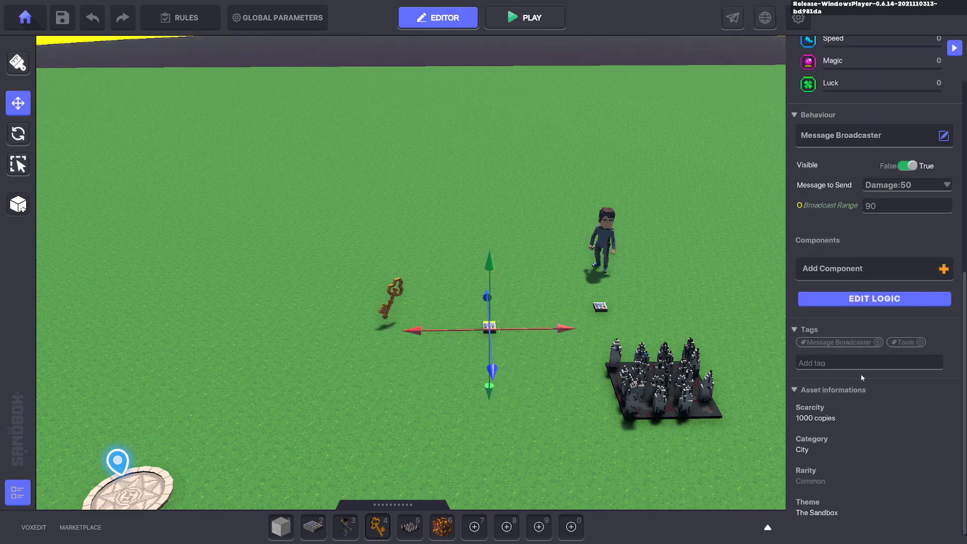
Set the copied NumPad Switch's required message to HealMe and its message to send to Heal:50
left_click(866, 300)
left_click(892, 434)
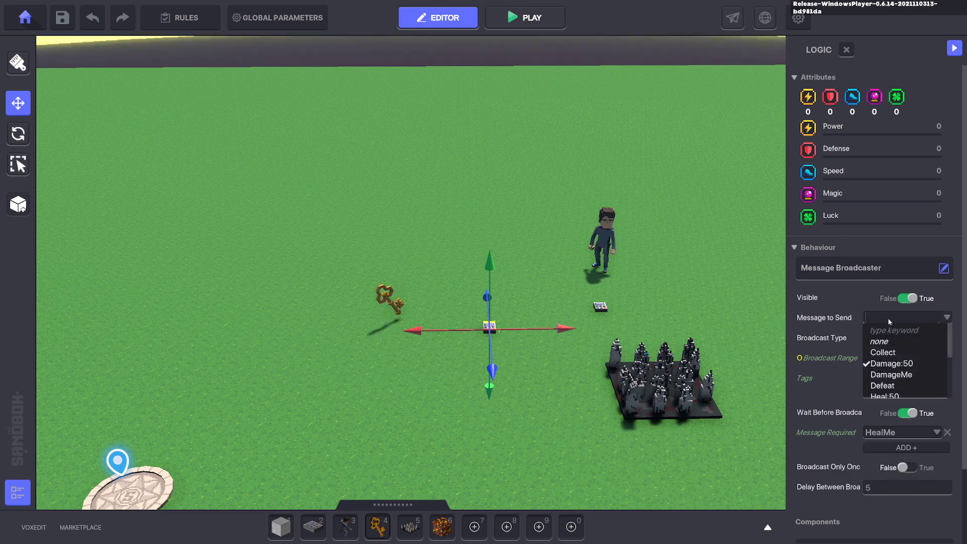
type("Heal:50")
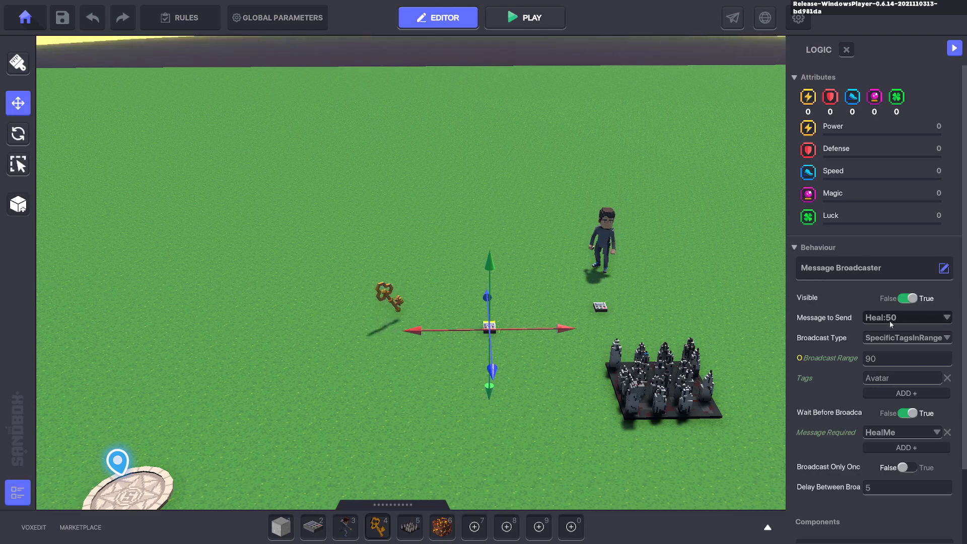
left_click(684, 306)
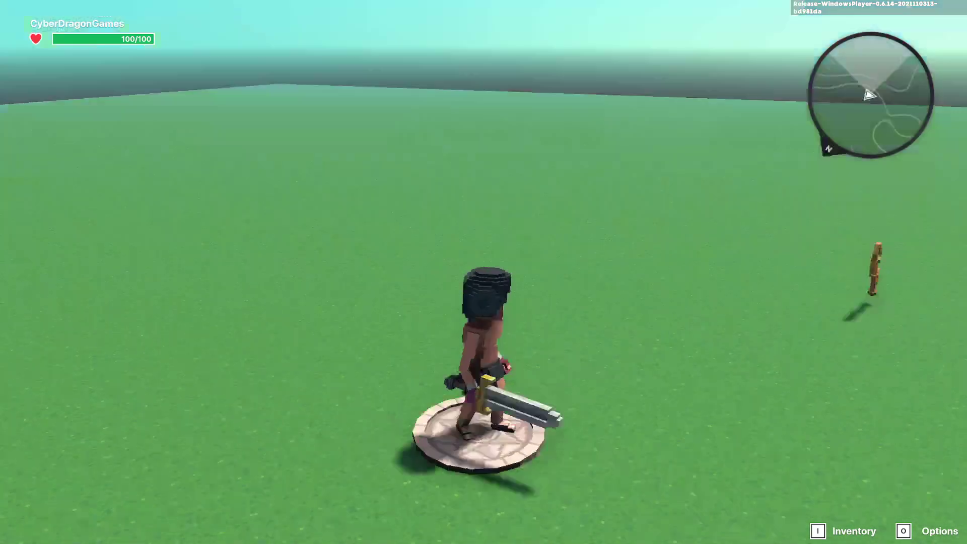
Playtest by collecting the golden key with the avatar to check the healing, and return to the editor
key("w")
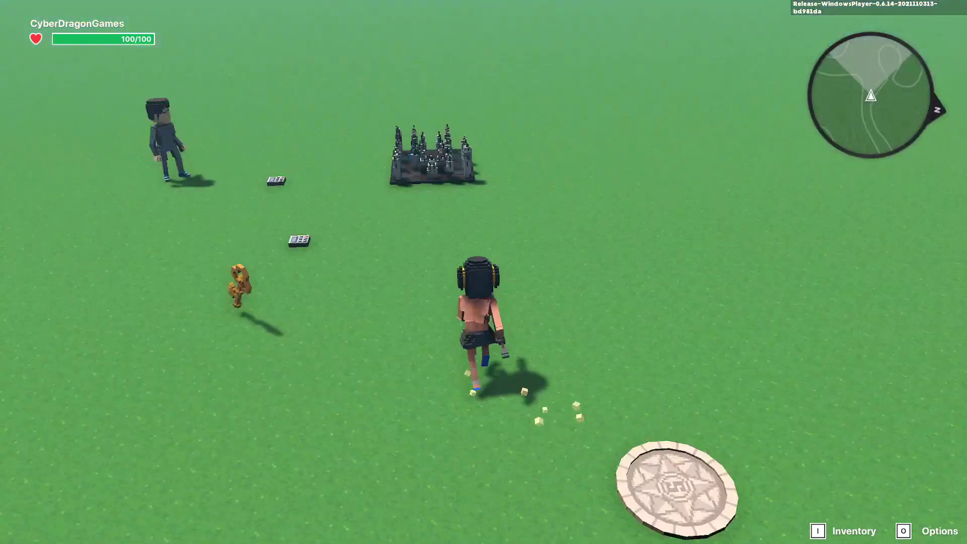
key("a")
key("w")
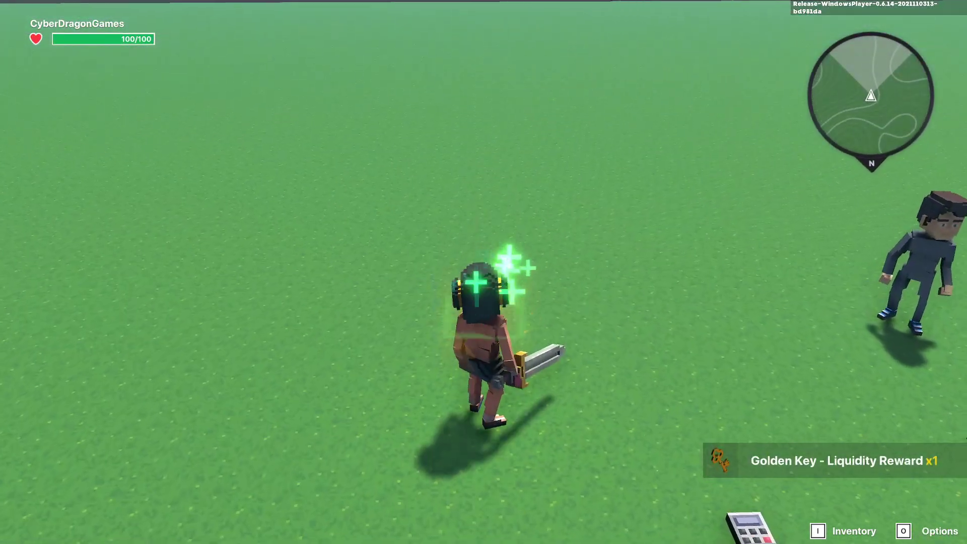
key("s")
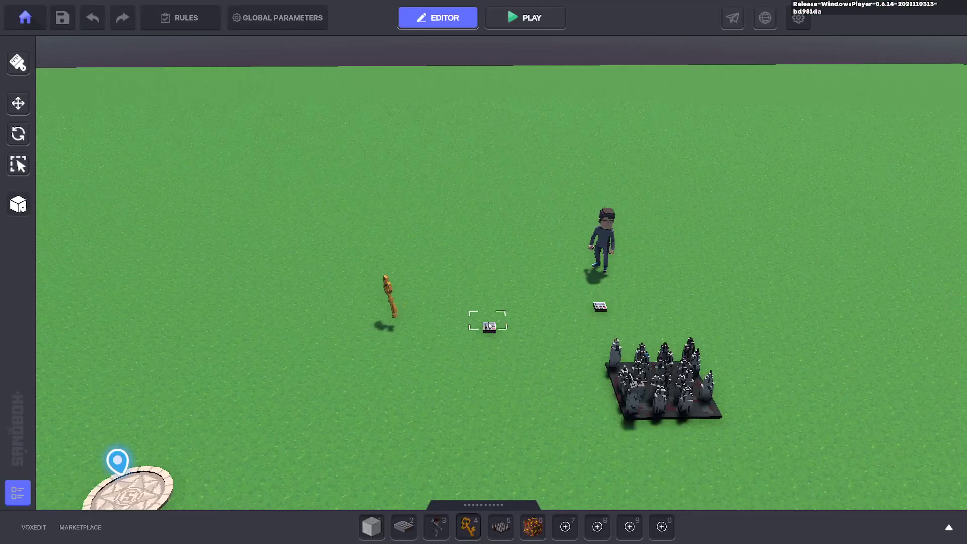
Review the copied NumPad Switch's Message Broadcaster settings and the golden key's Collectible component
left_click(490, 329)
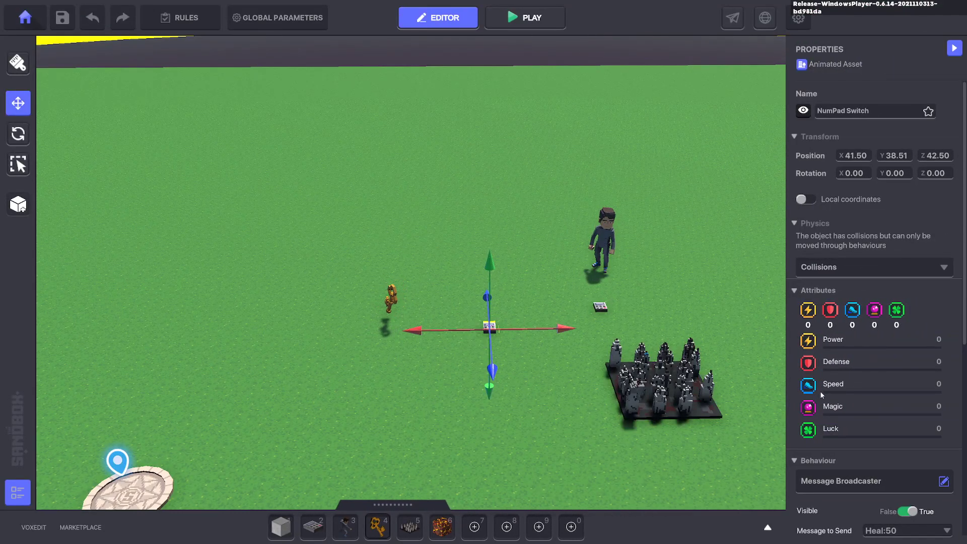
left_click(398, 302)
scroll(825, 382, "down", 5)
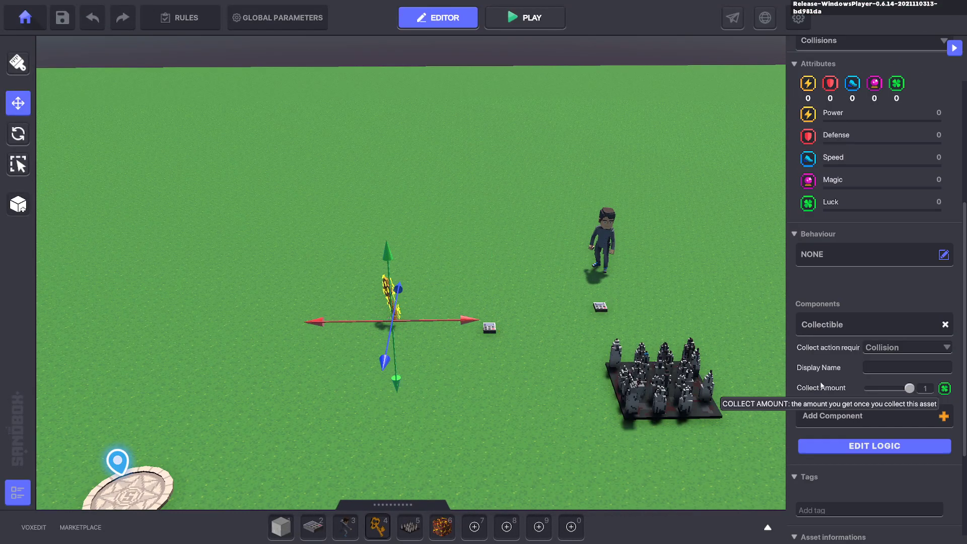
left_click(489, 328)
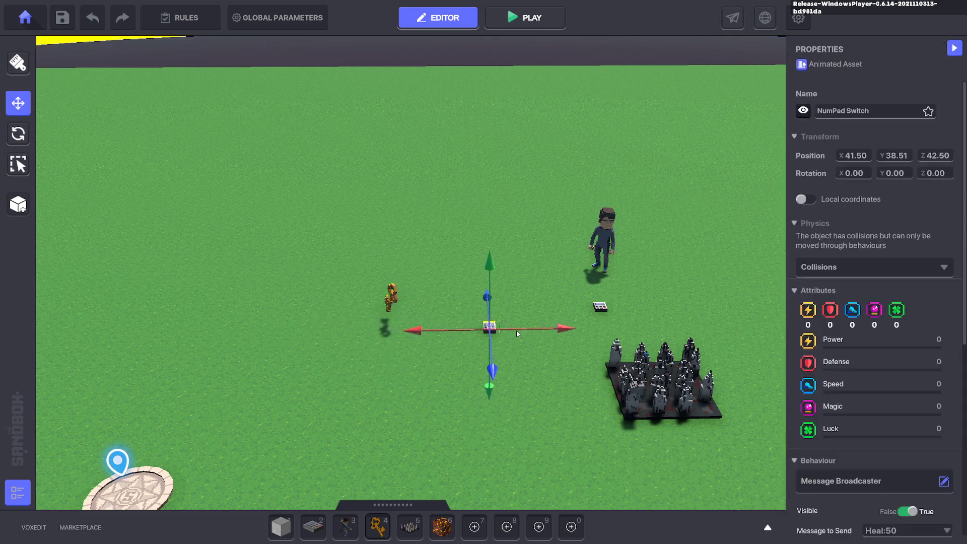
scroll(870, 422, "down", 3)
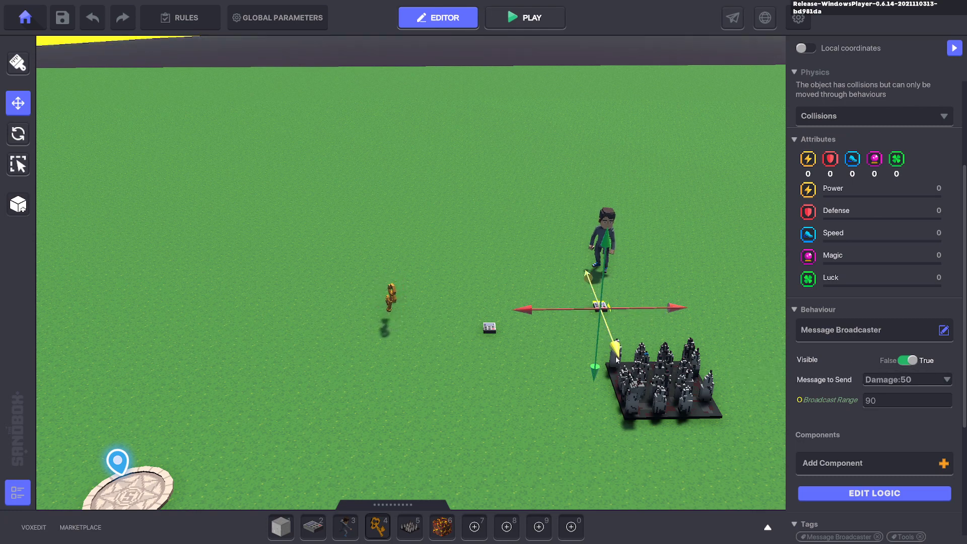
Move the healing NumPad Switch closer to the damage NumPad Switch, lining the two up behind the spike trap
left_click_drag(494, 364, 493, 354)
left_click_drag(563, 325, 600, 324)
scroll(605, 322, "down", 5)
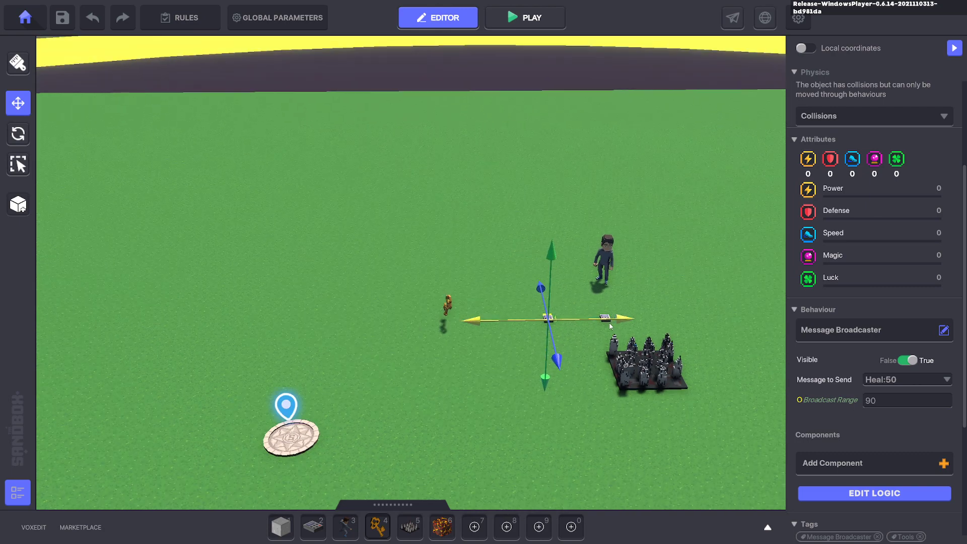
Show the healing NumPad Switch's full logic settings and shift the switch slightly away from the damage NumPad Switch
mouse_move(540, 389)
right_mouse_down()
mouse_move(578, 387)
mouse_move(534, 376)
right_mouse_up()
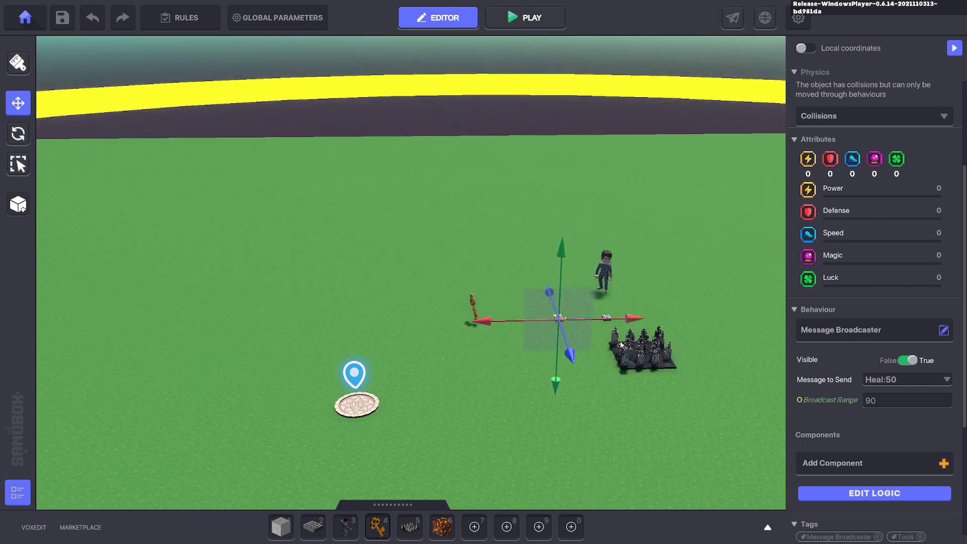
left_click(855, 494)
scroll(821, 412, "down", 3)
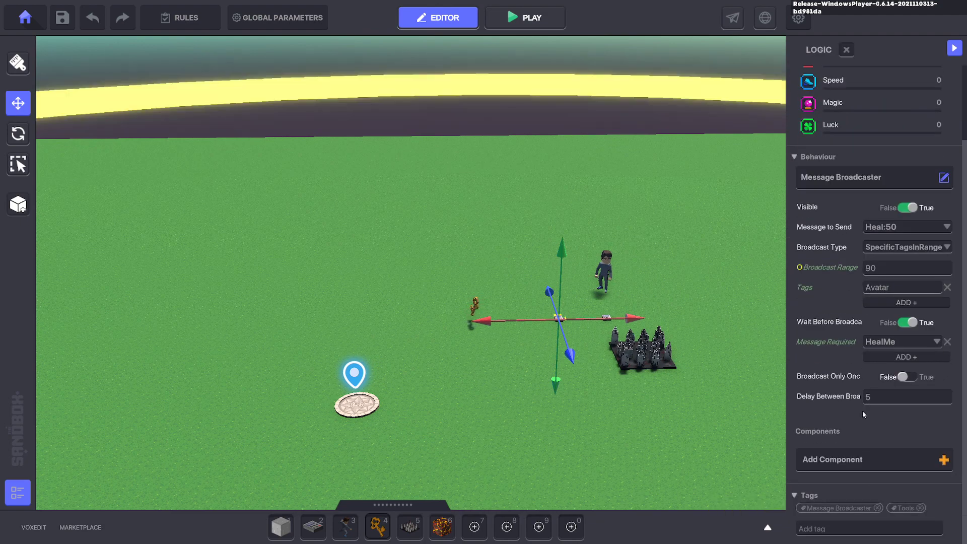
left_click_drag(613, 327, 588, 325)
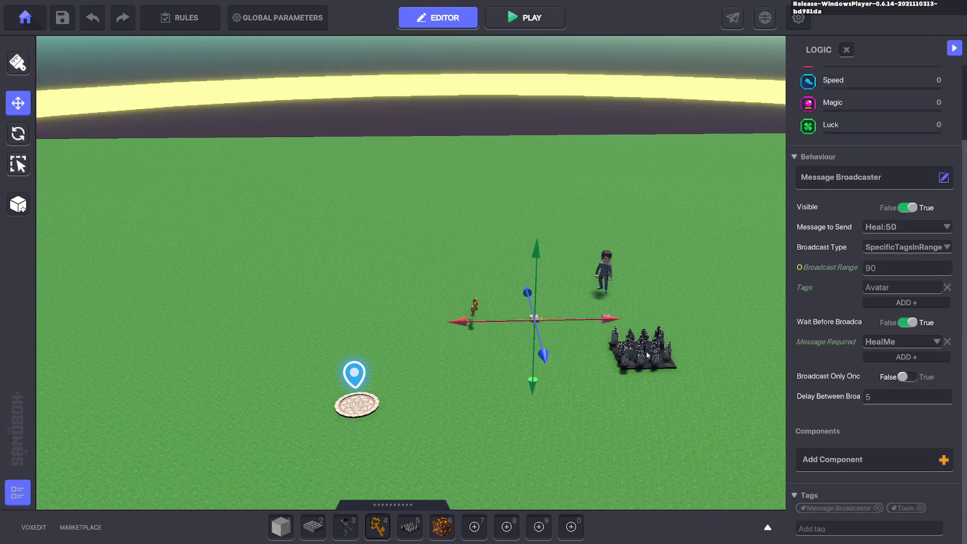
Paint a flat rectangular patch of Solified Lava blocks into the ground beside the golden key, behind the spawn disc
left_click(452, 525)
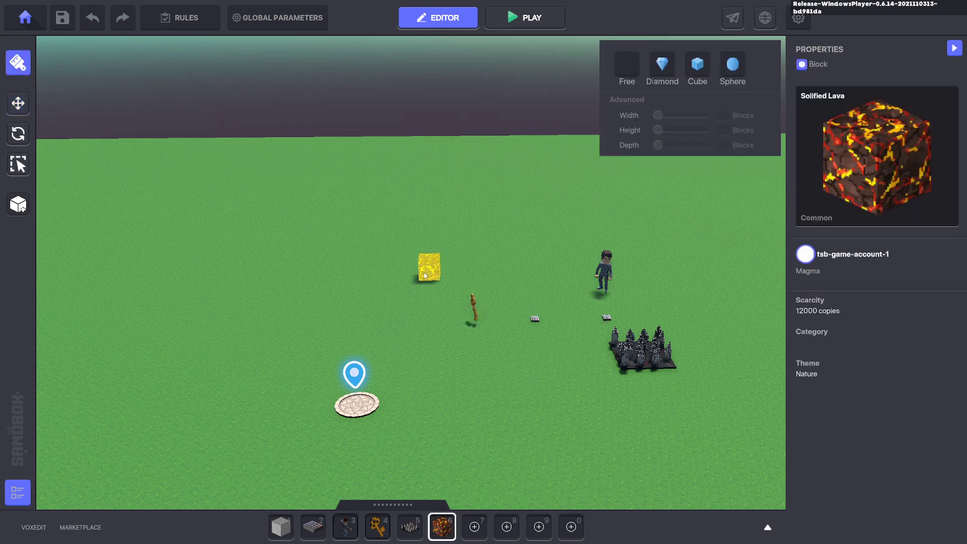
left_click(10, 108)
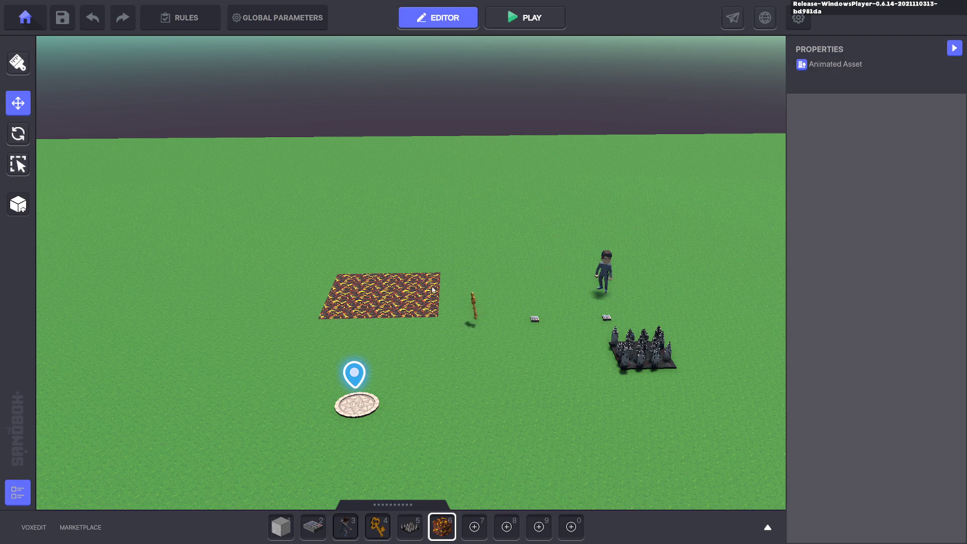
Add Solified Lava as a damaging block in the Health component of the avatar's controller in the global parameters
left_click(278, 23)
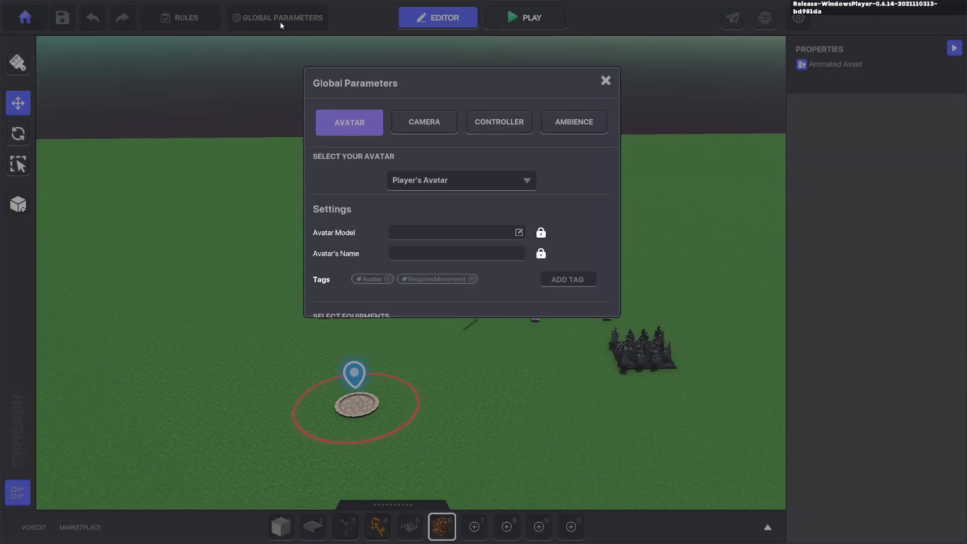
left_click(496, 126)
left_click(450, 209)
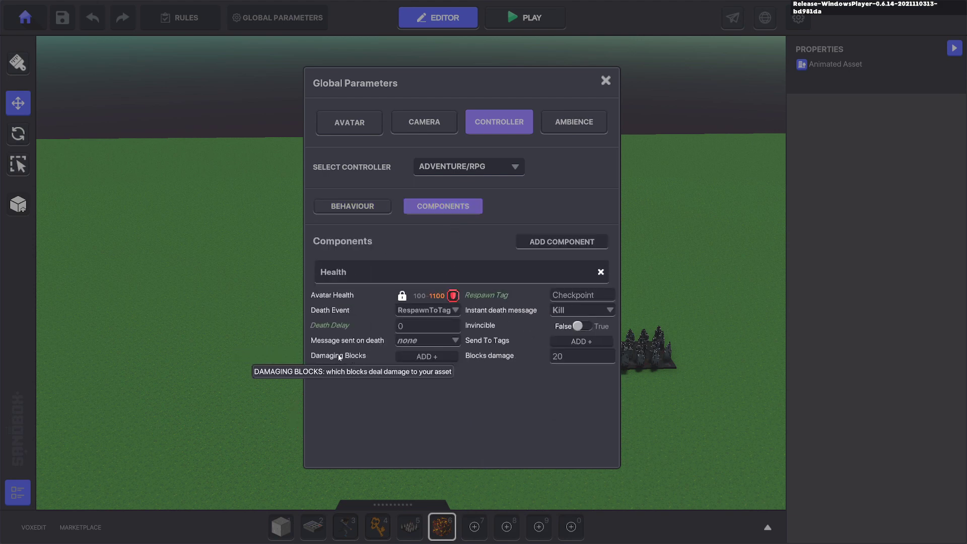
left_click(418, 355)
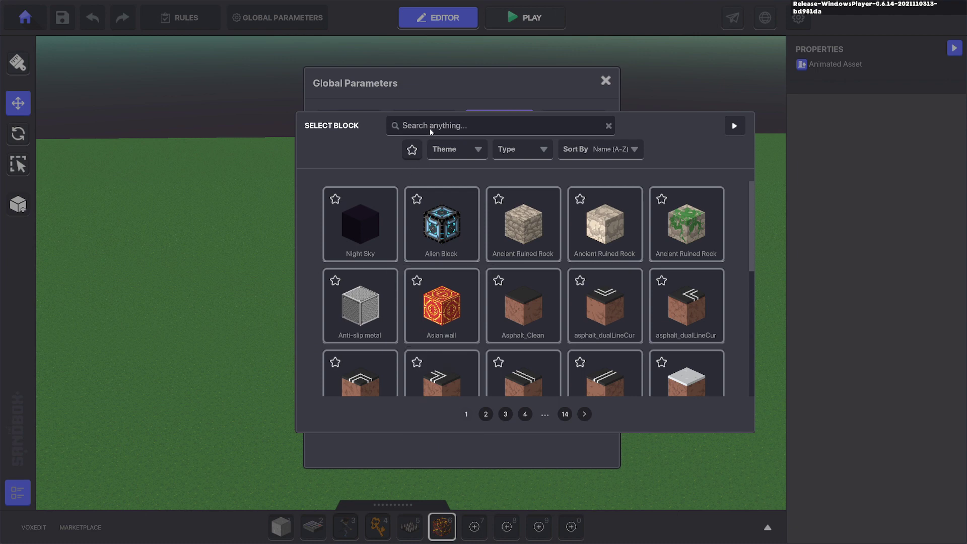
type("lava")
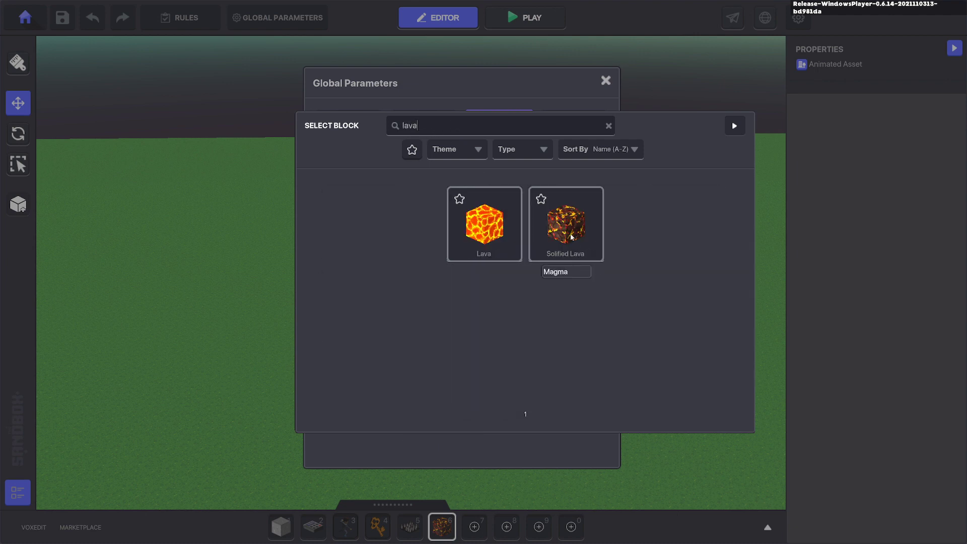
left_click(573, 237)
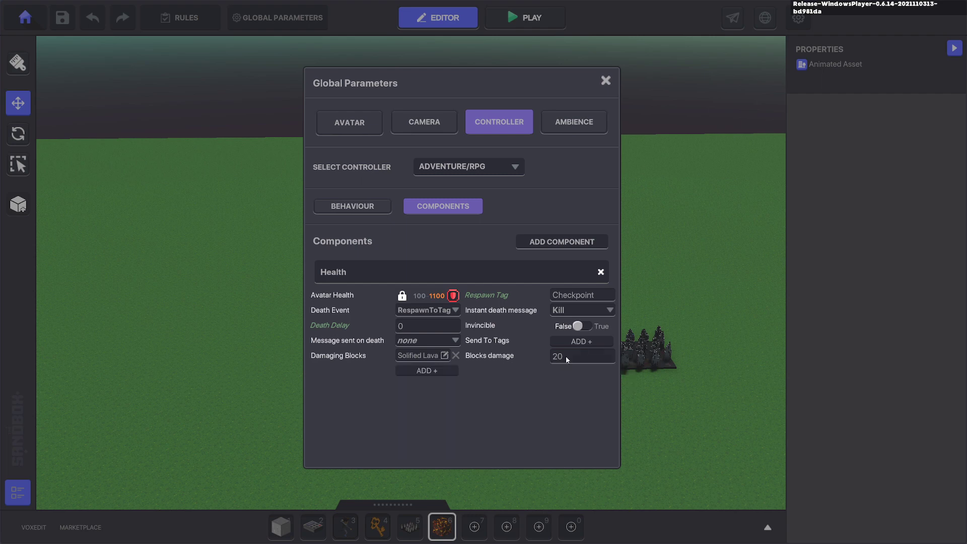
left_click(592, 359)
left_click(607, 84)
Playtest by walking the avatar over the lava, collecting the golden key and touching the spikes, and return to the editor
left_click(525, 18)
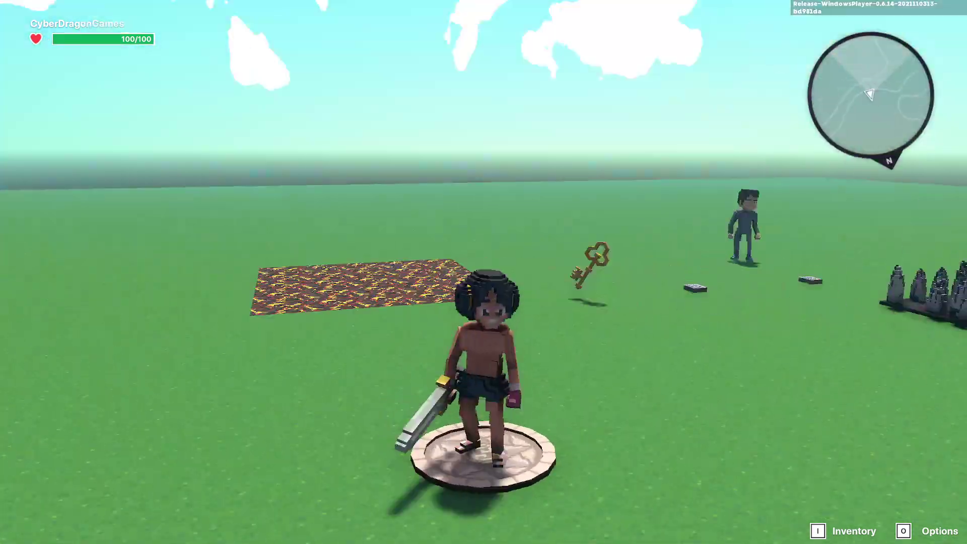
key("w")
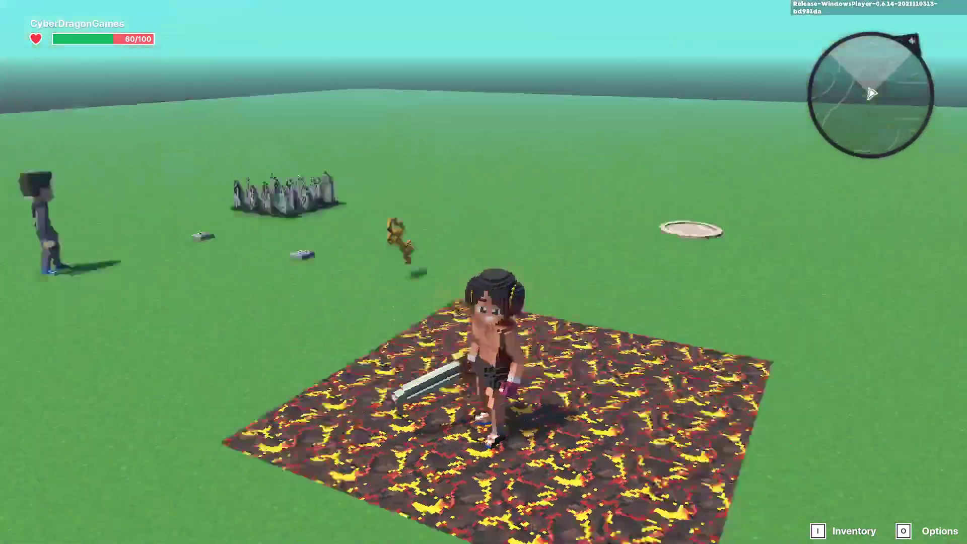
key("w")
key("w")
key("space")
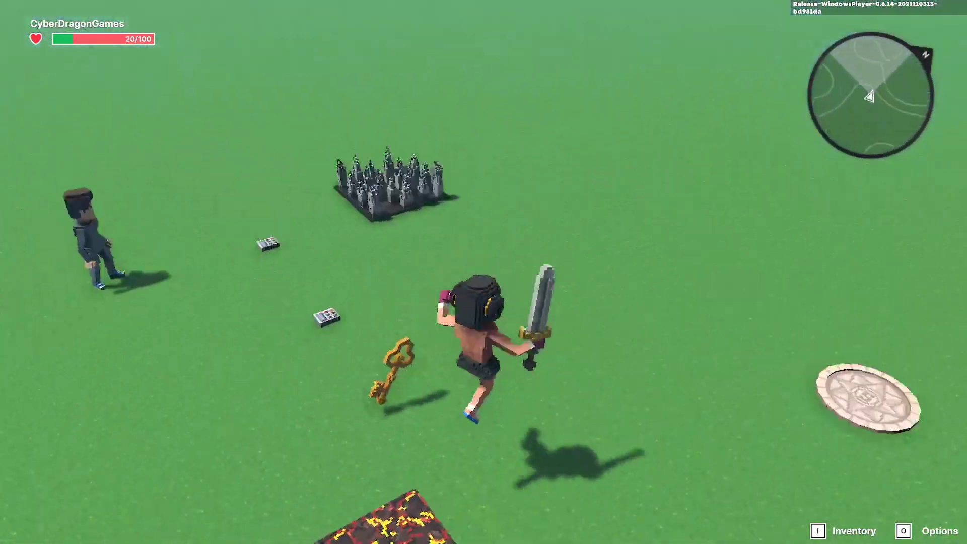
key("w")
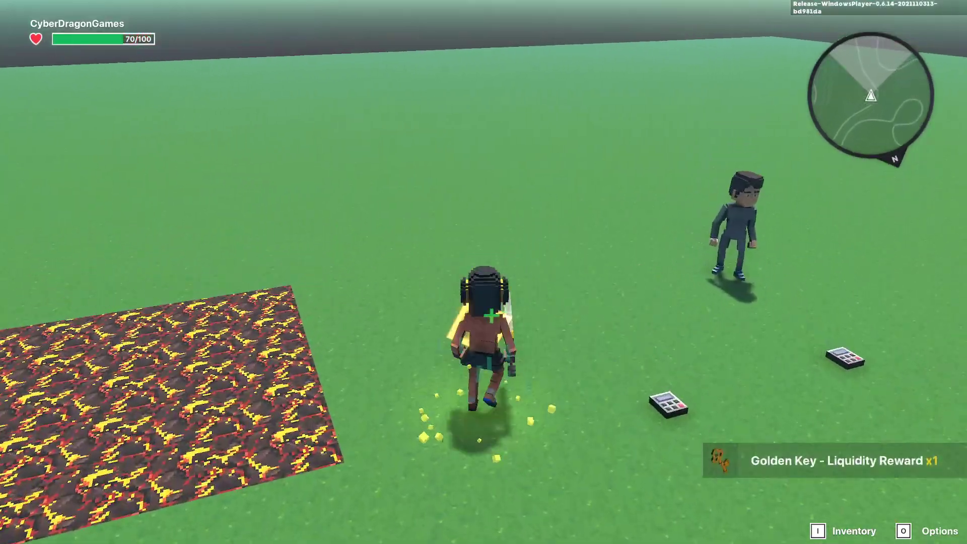
key("s")
key("w")
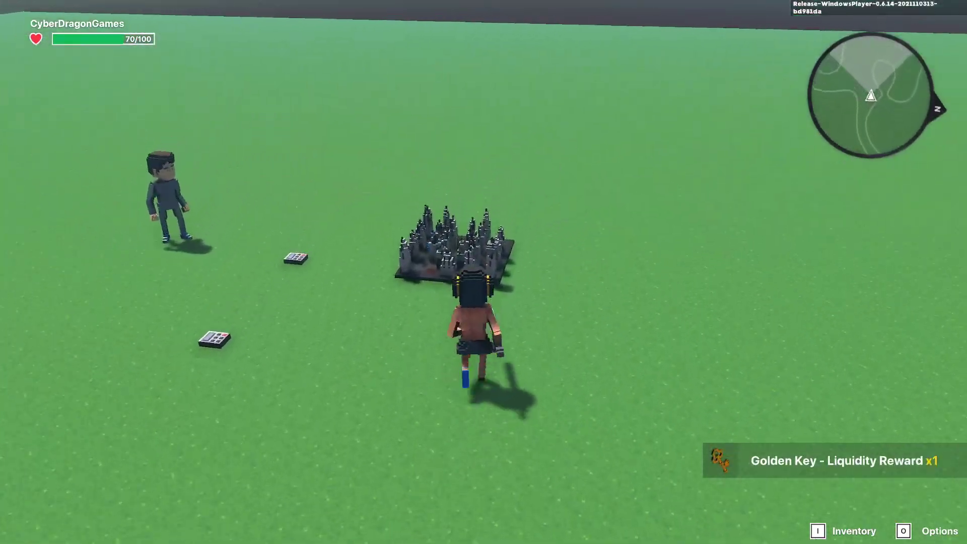
key("w")
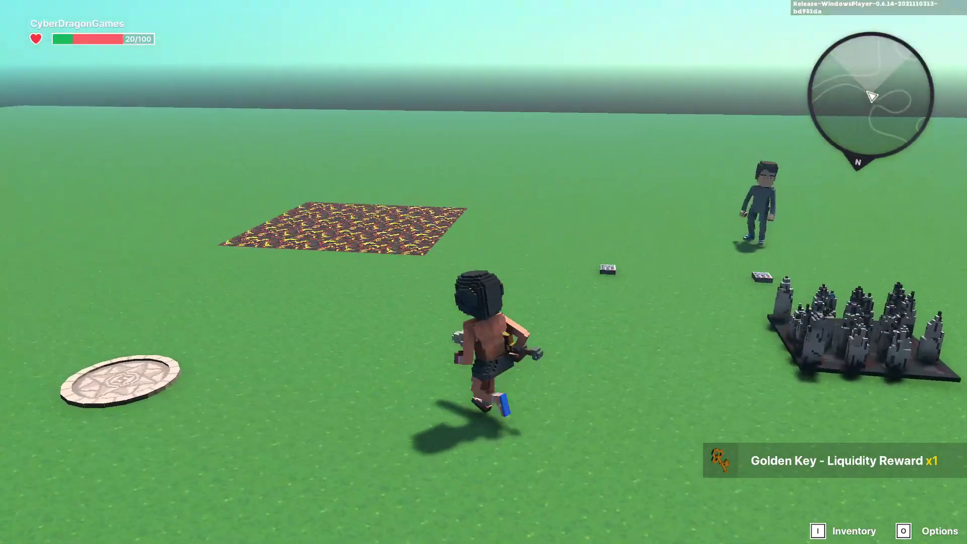
key("Escape")
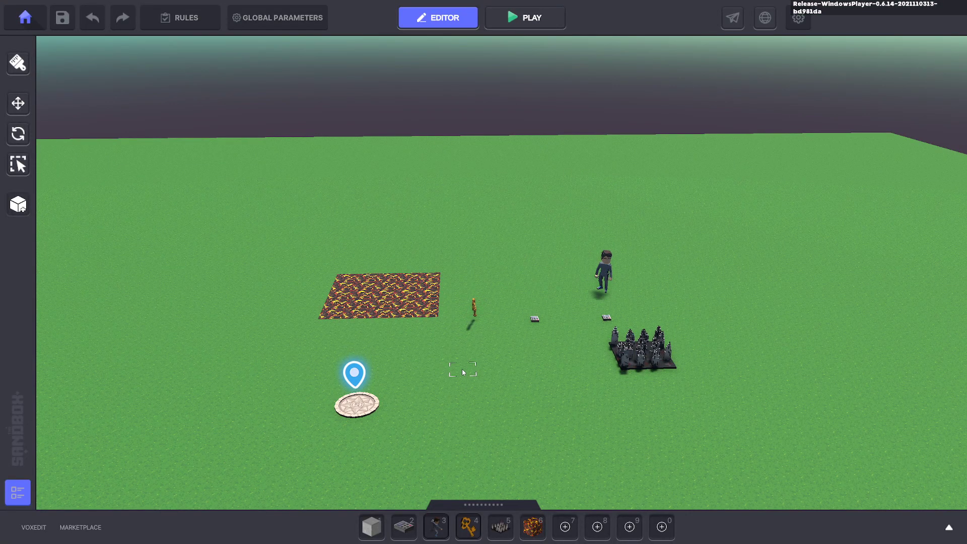
Add the Water 01 block to quick slot 7 and paint a rectangular water pool between the lava patch and the NPC
key("Tab")
left_click(215, 282)
type("wat")
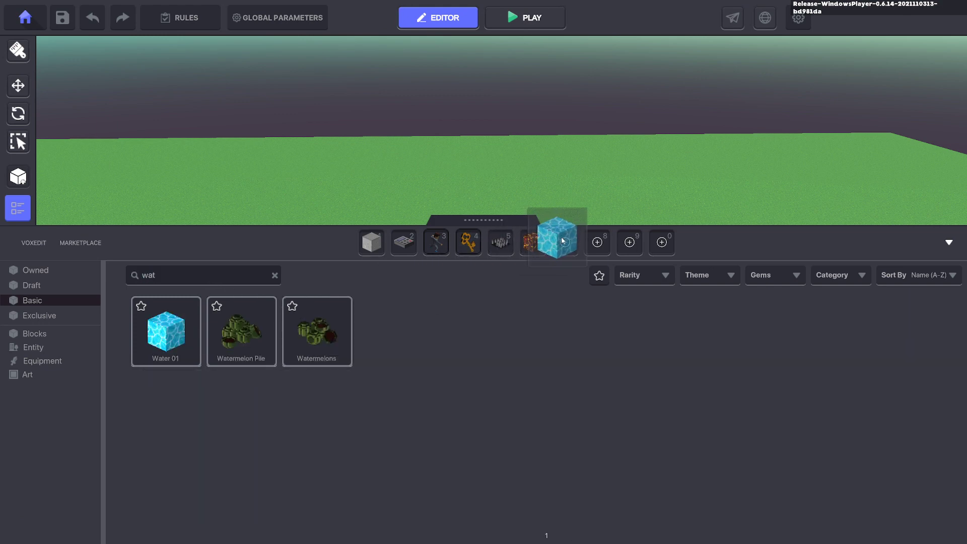
left_click(950, 244)
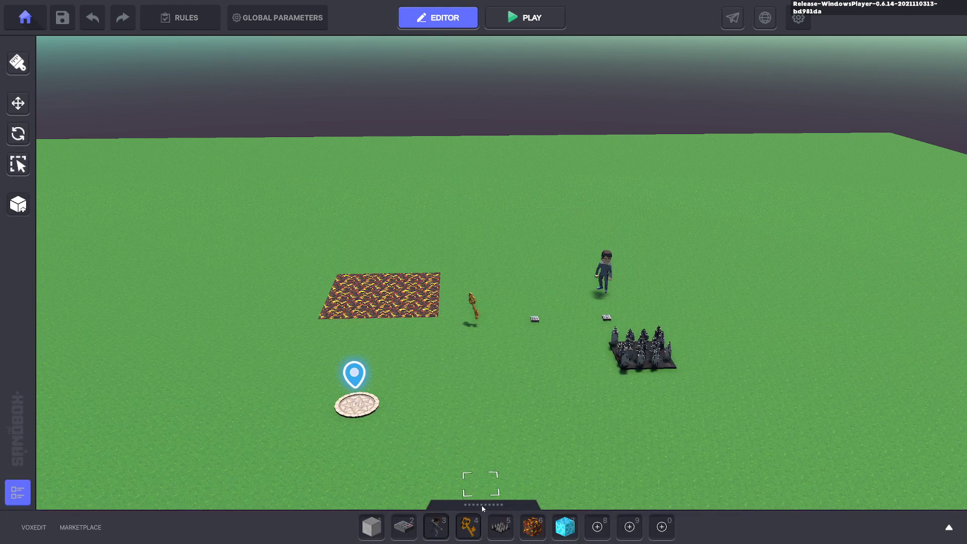
left_click(565, 519)
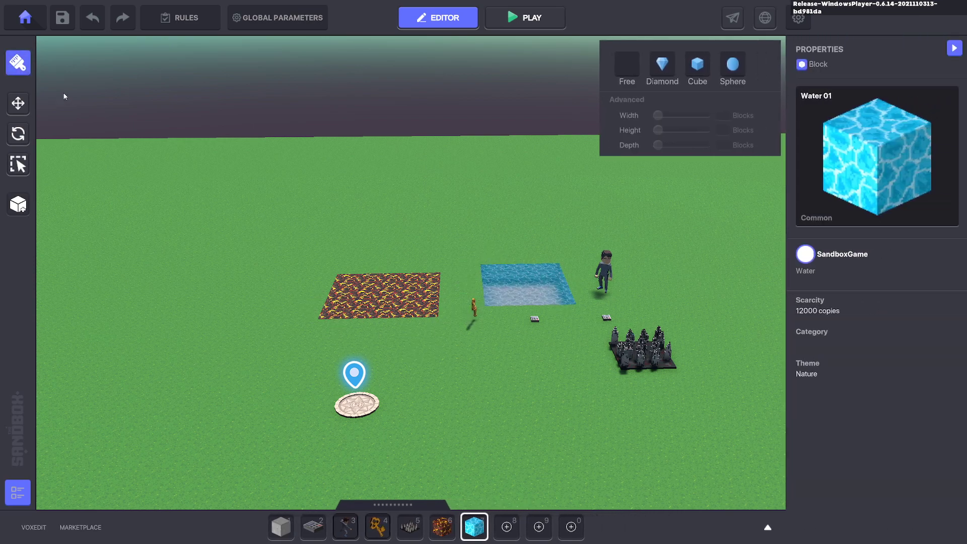
left_click(19, 102)
Review the damaging block settings in the Health component of the avatar's controller
left_click(303, 18)
left_click(498, 122)
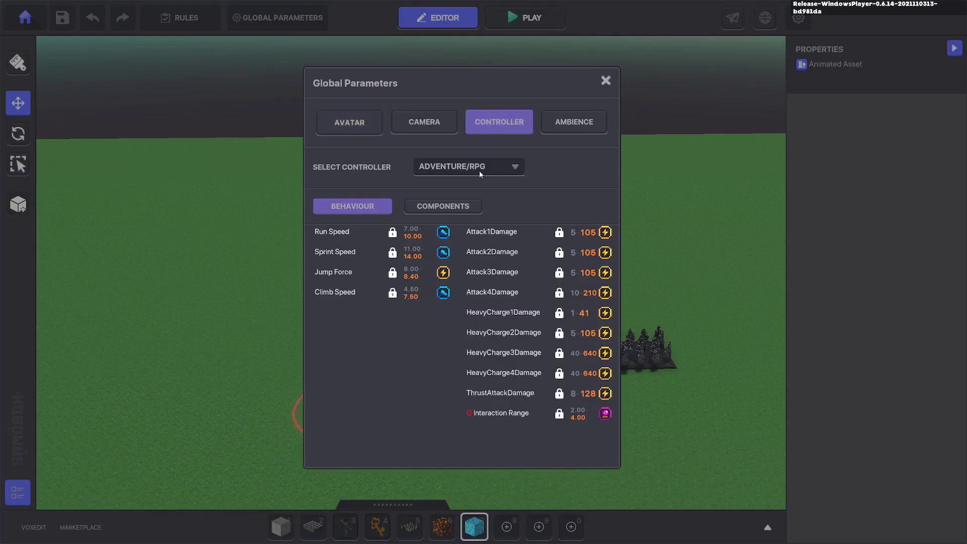
left_click(443, 206)
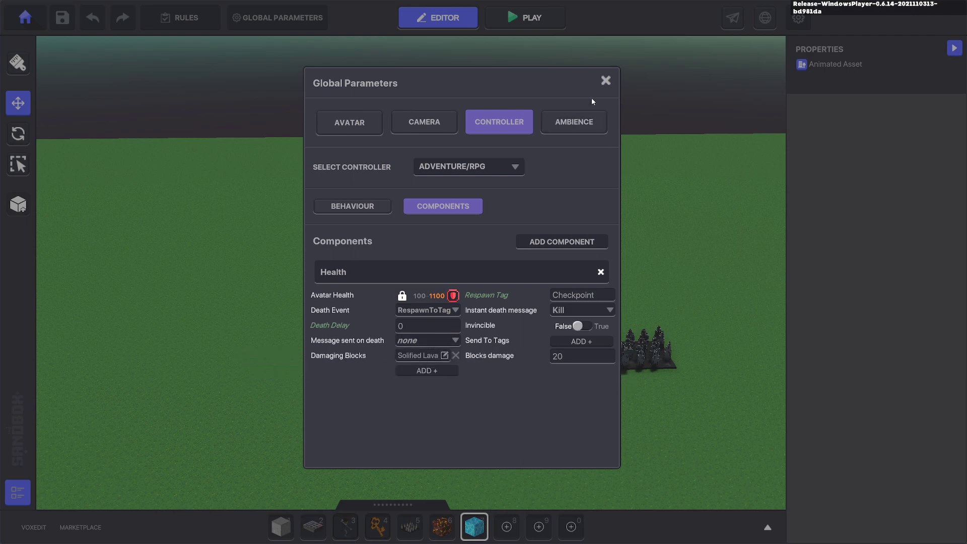
left_click(607, 81)
Place a new NumPad Switch beside the water pool and move it into the pool's centre
key("d")
key("w")
right_click_drag(470, 210, 468, 256)
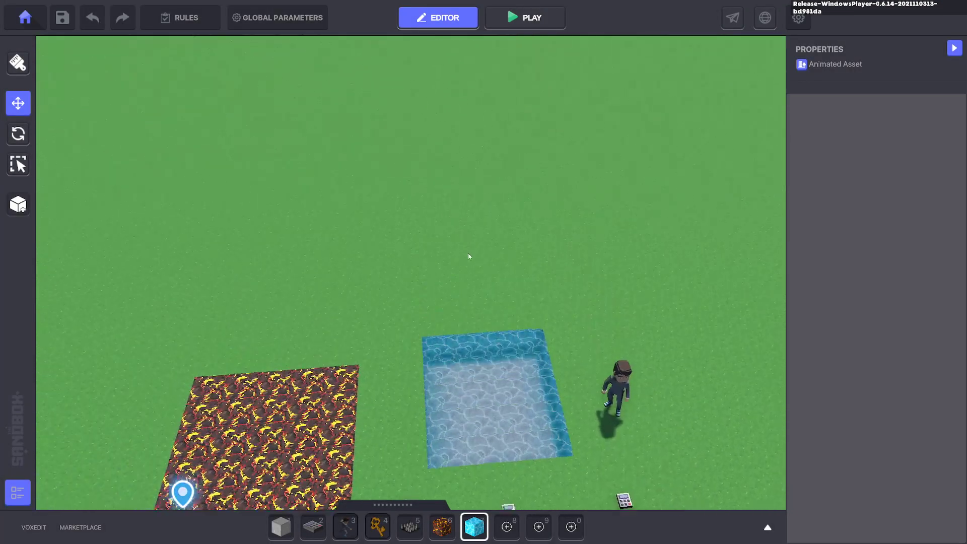
scroll(468, 257, "down", 4)
key("2")
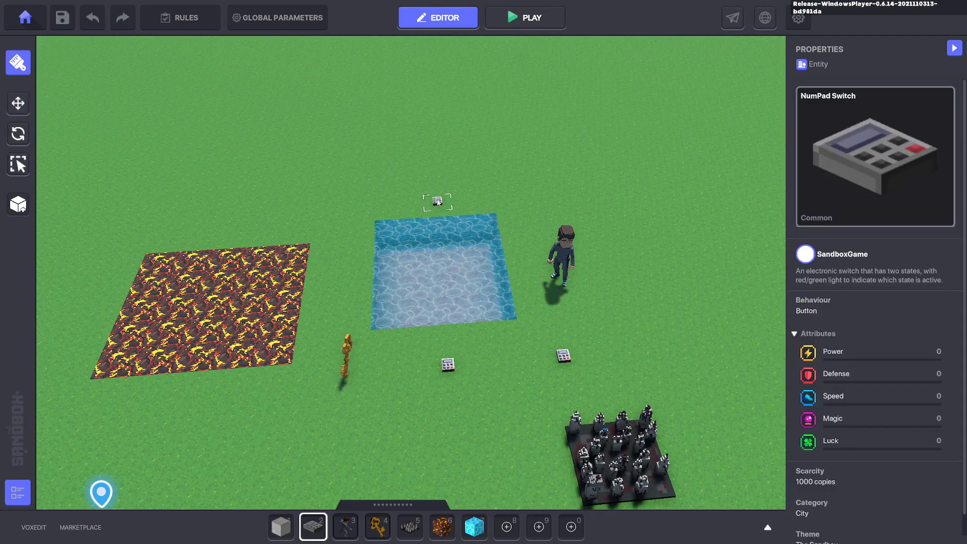
left_click(18, 108)
key("a")
right_click_drag(194, 141, 456, 190)
left_click(537, 201)
key("d")
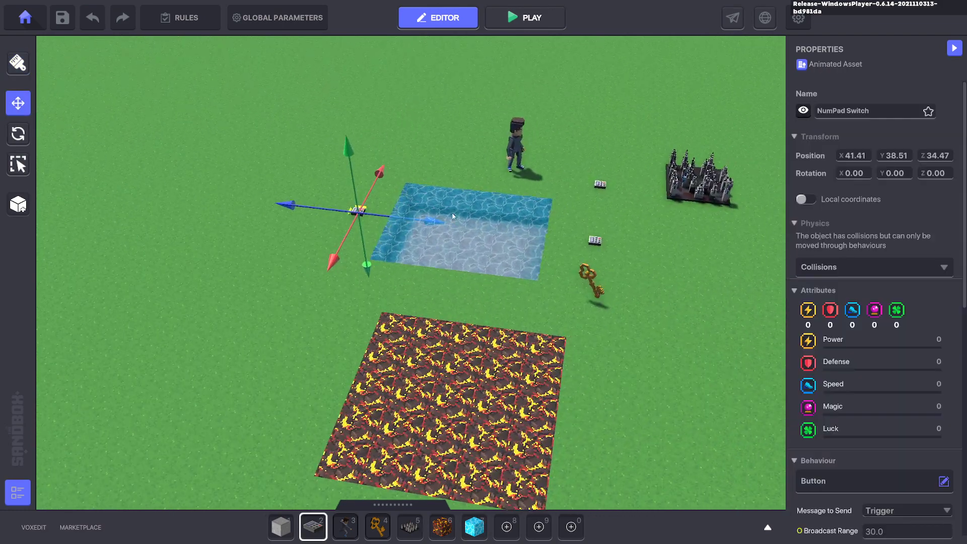
left_click_drag(439, 222, 550, 236)
right_click_drag(550, 236, 462, 219)
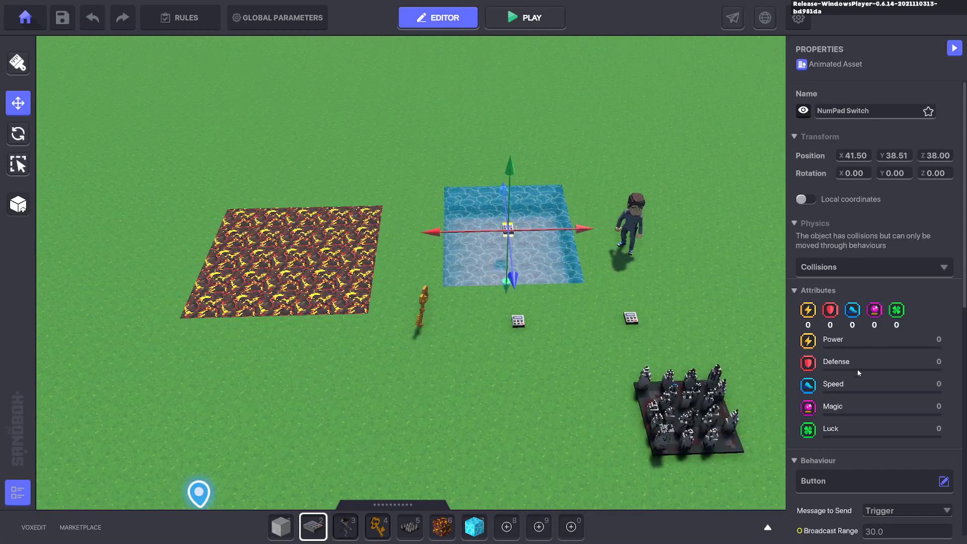
Look through the behaviour choices for the new NumPad Switch without changing it, and remove the switch from the water pool
left_click(857, 482)
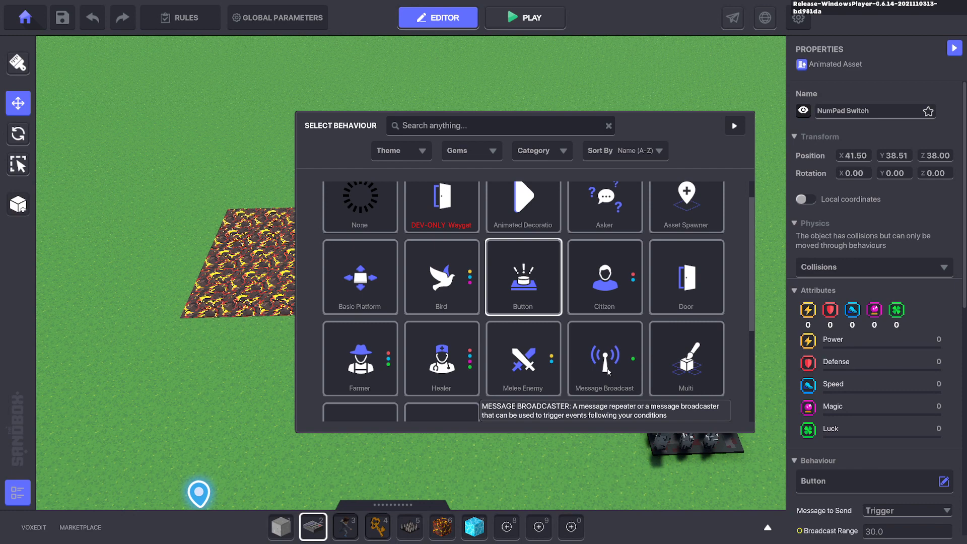
left_click(734, 125)
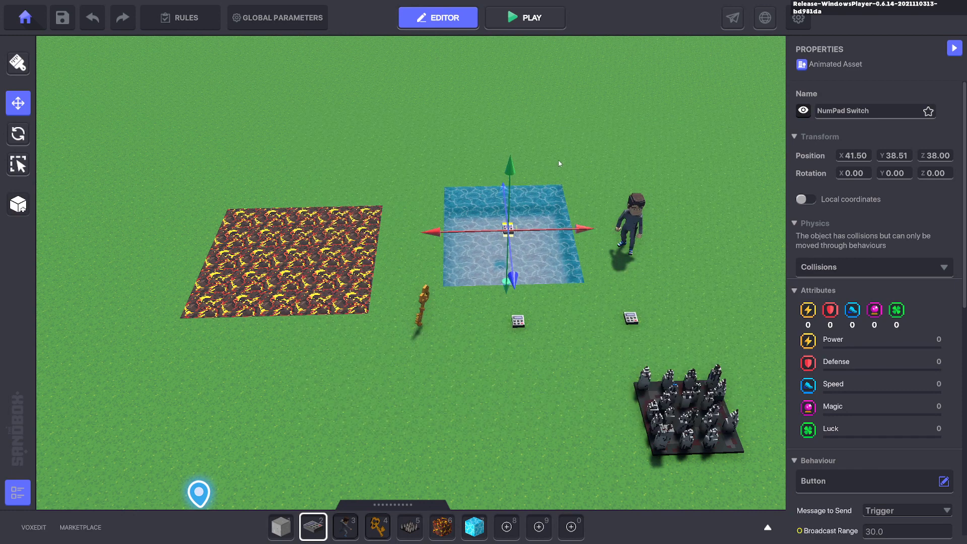
left_click(524, 288)
Duplicate the healing NumPad Switch and move the copy into the centre of the water pool
left_click(519, 321)
scroll(845, 388, "down", 5)
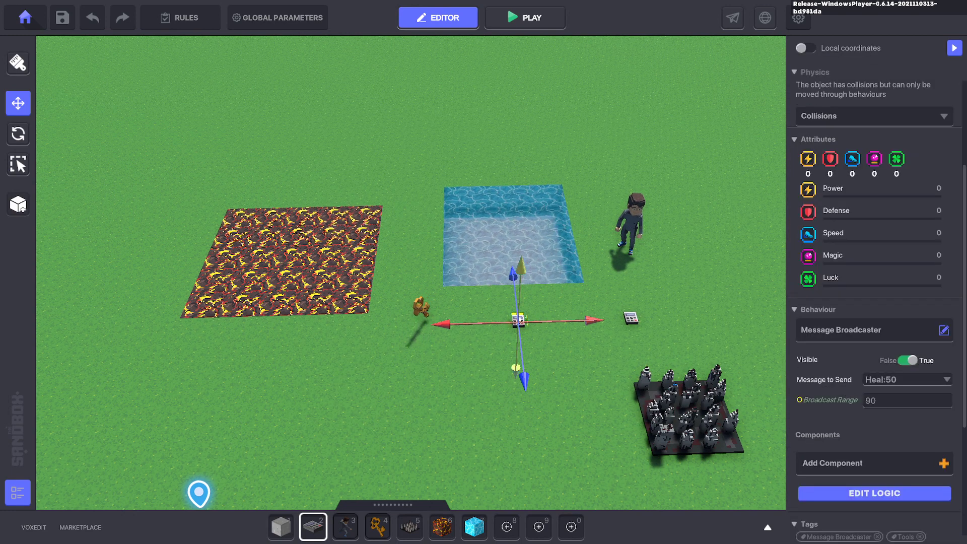
key("ctrl+d")
left_click_drag(519, 411, 503, 277)
right_click_drag(424, 239, 517, 217)
Set the pool NumPad Switch's broadcast range to 3 so that it roughly covers the water
left_click(874, 493)
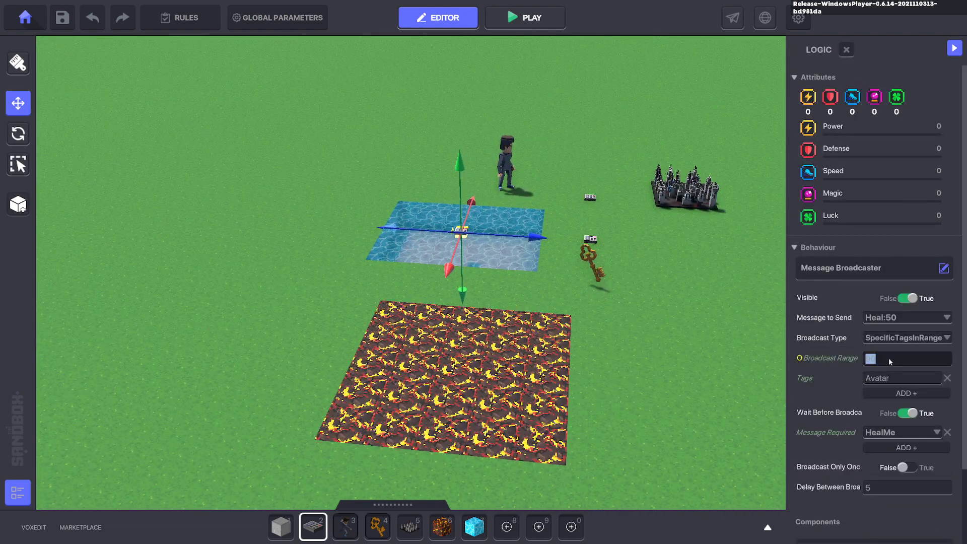
type("4")
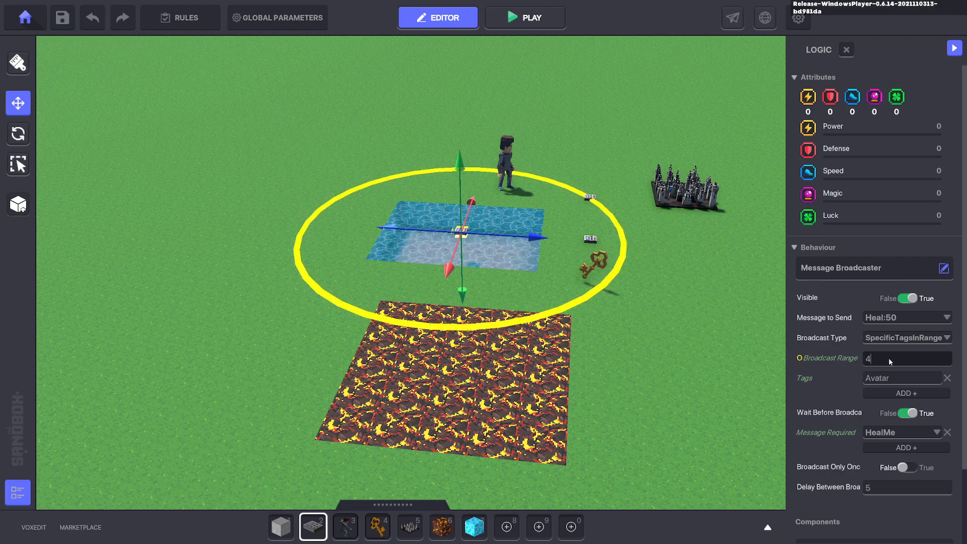
key("BackSpace")
type("3")
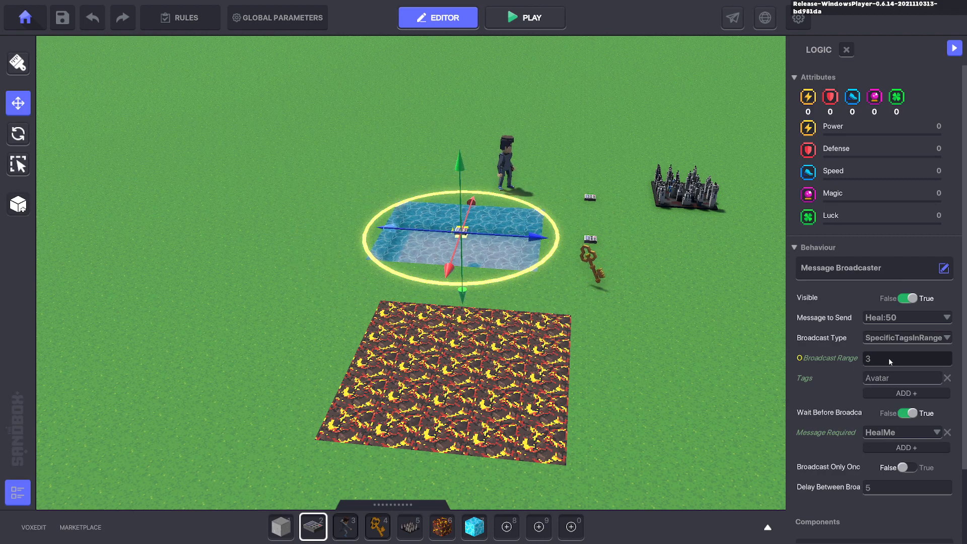
Turn off waiting for a message before broadcasting on the pool switch and set its delay between broadcasts to 1
right_click_drag(674, 236, 504, 263)
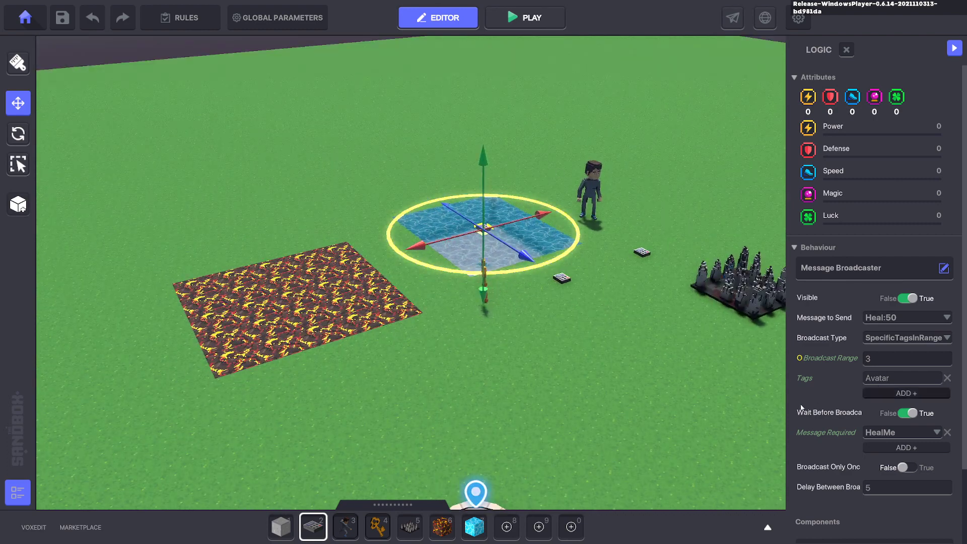
left_click(907, 413)
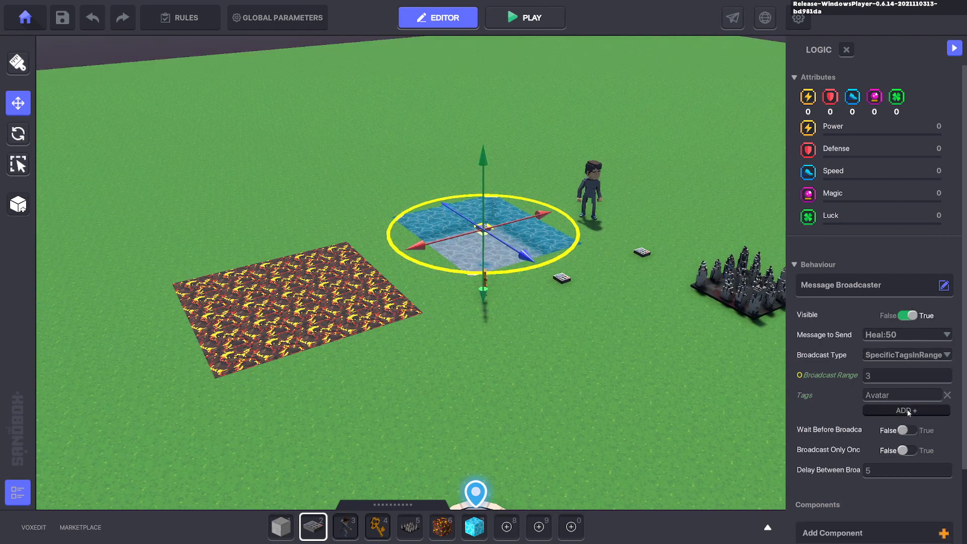
left_click(875, 474)
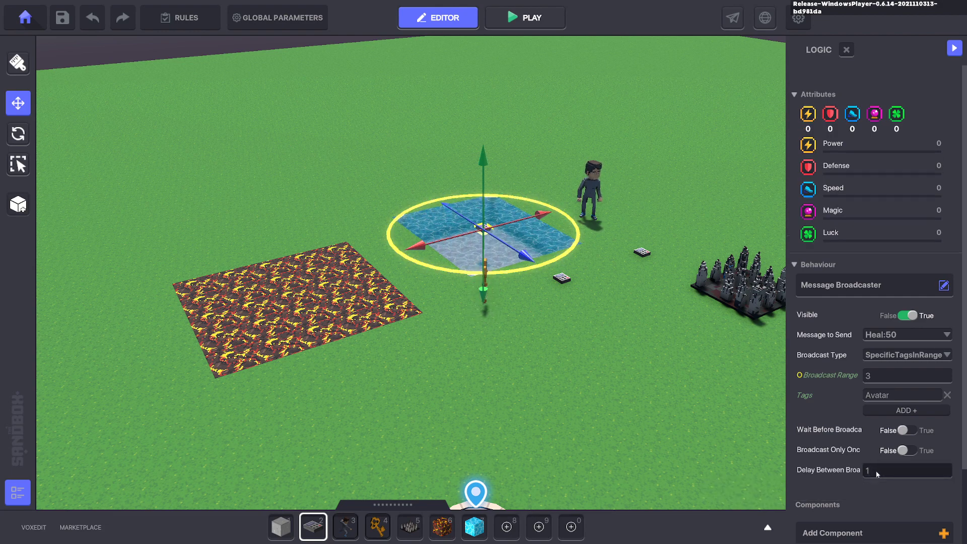
Set the pool switch's message to send to a new Heal:3 message
left_click(887, 337)
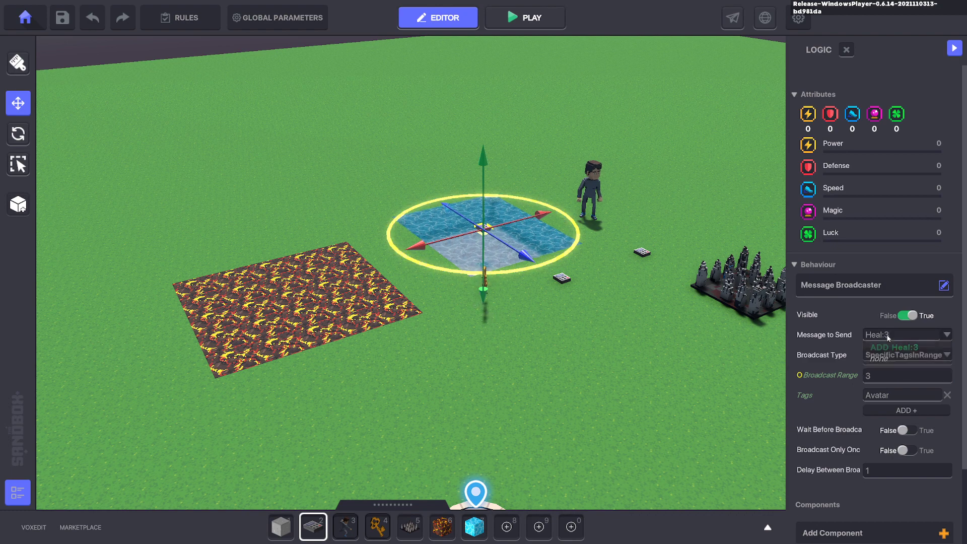
type("Heal:3")
left_click(896, 348)
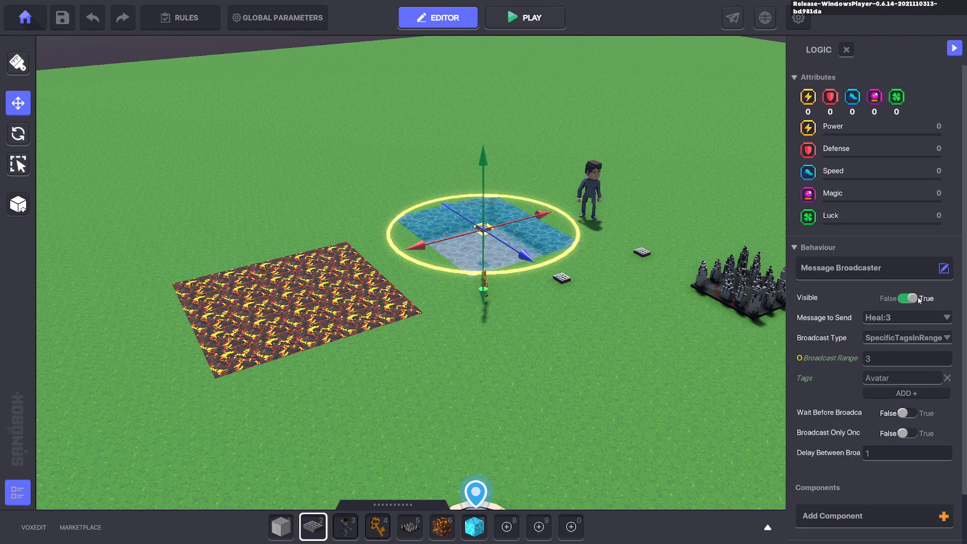
Make the pool NumPad Switch invisible and set its physics to No Collisions
left_click(847, 50)
scroll(848, 211, "up", 3)
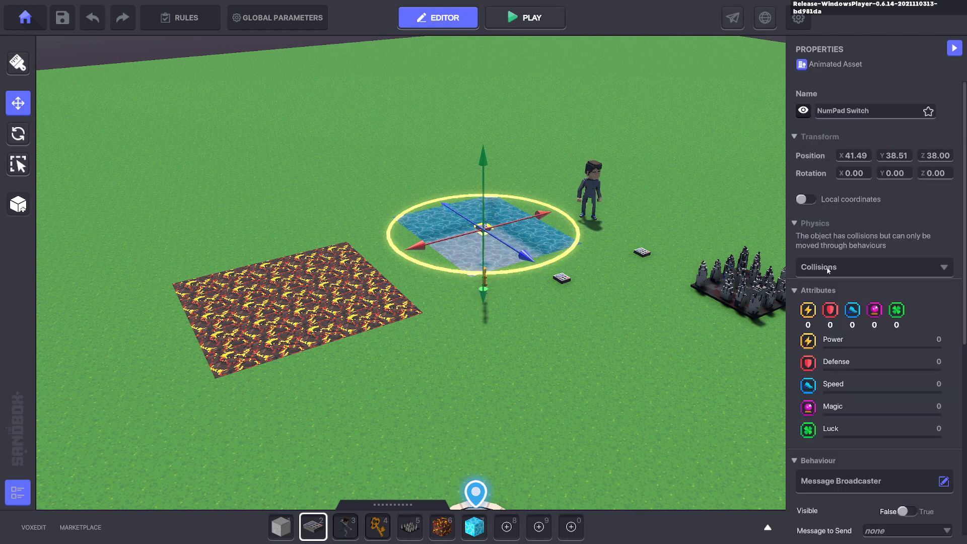
left_click(820, 300)
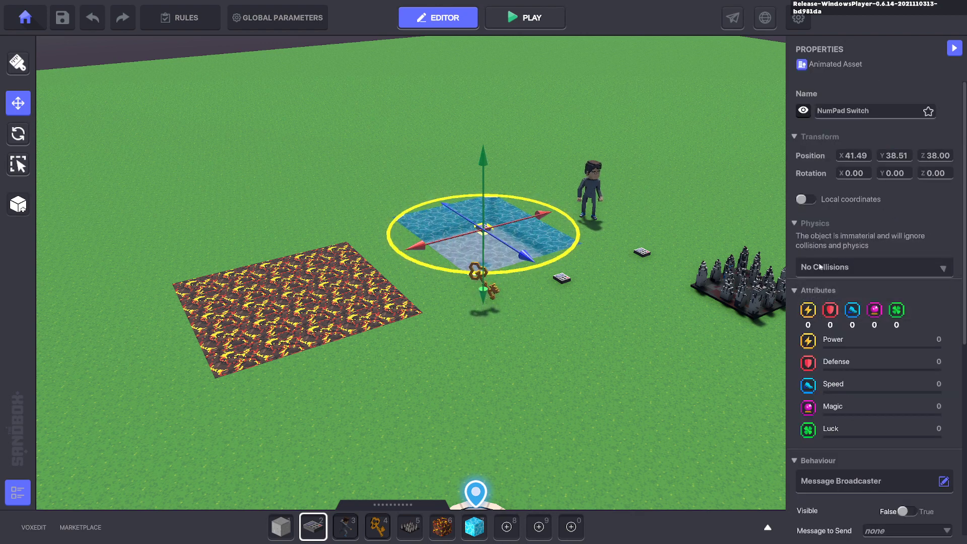
left_click(608, 330)
Playtest the scene by taking damage on the spike trap and walking the avatar into the water pool to heal
key("Tab")
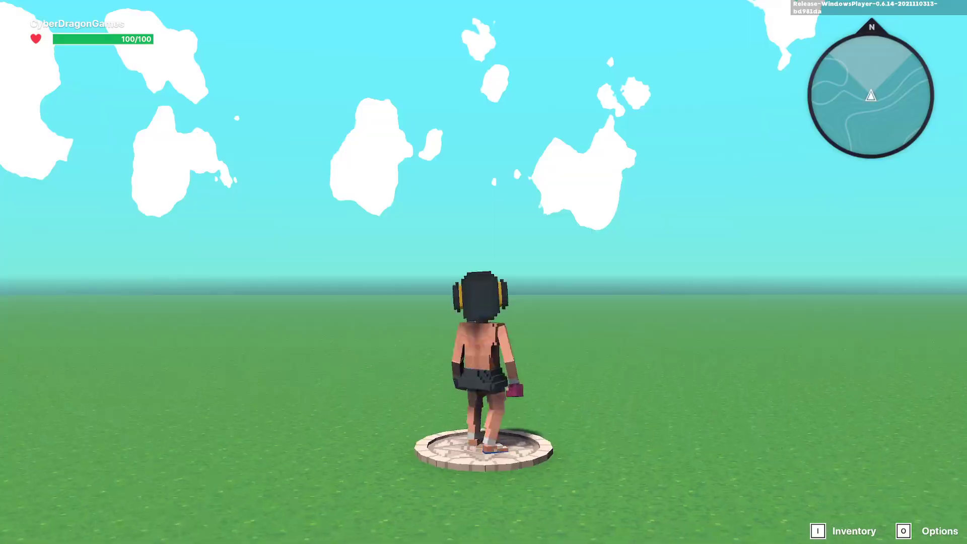
key("w")
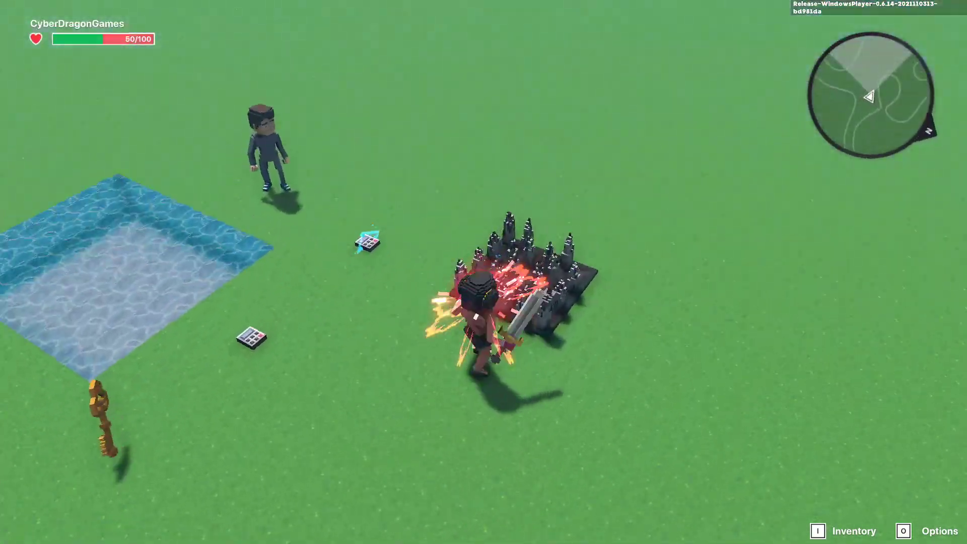
key("a")
key("w")
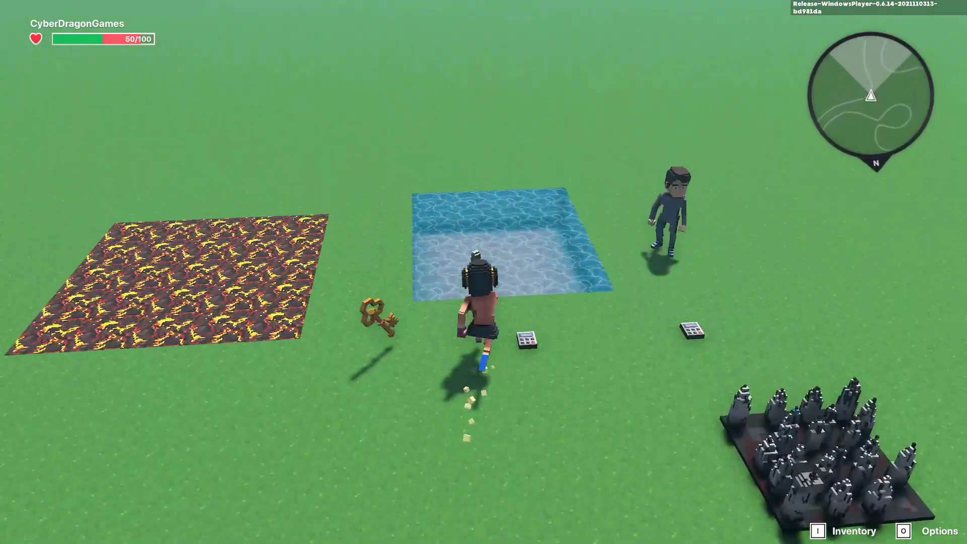
key("w")
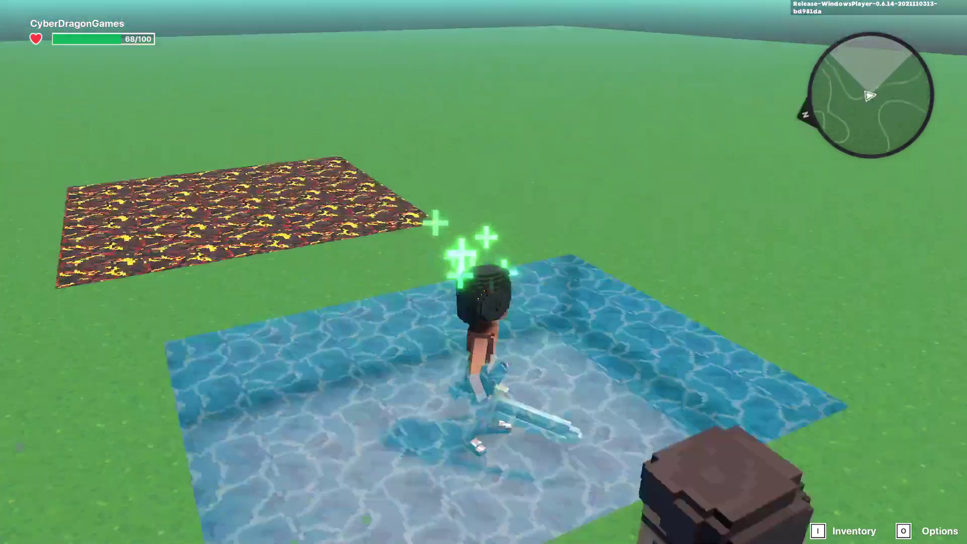
Run the avatar over the lava to take damage, return to the pool to heal, and jump back out
key("w")
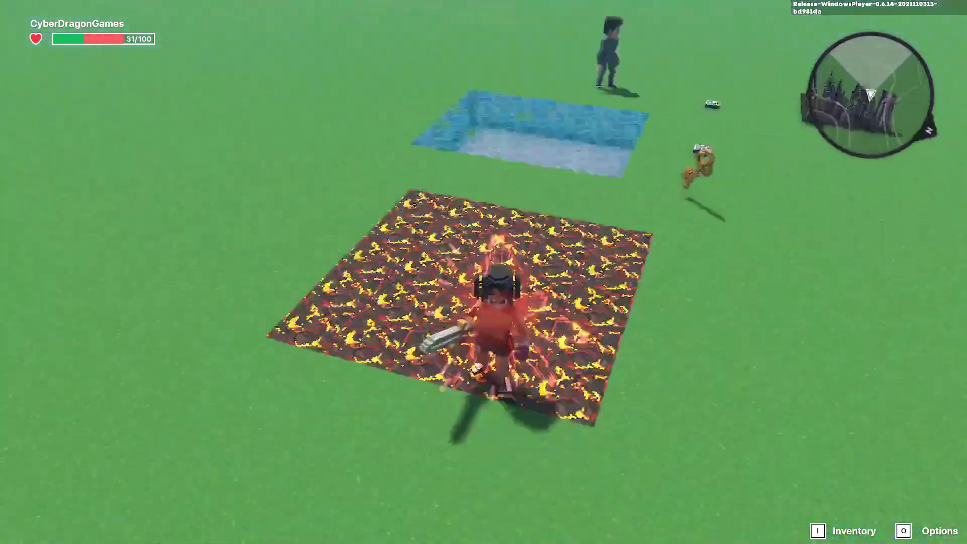
key("w")
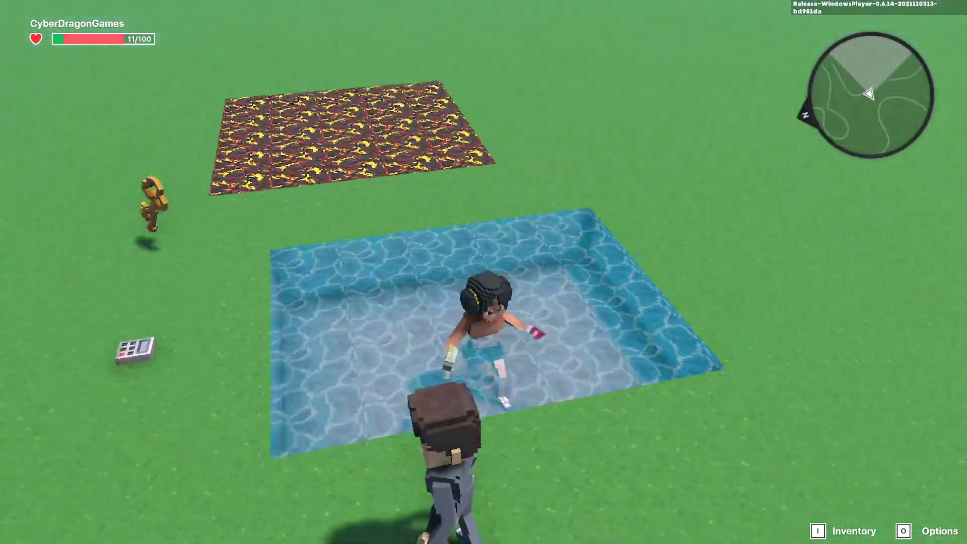
key("w")
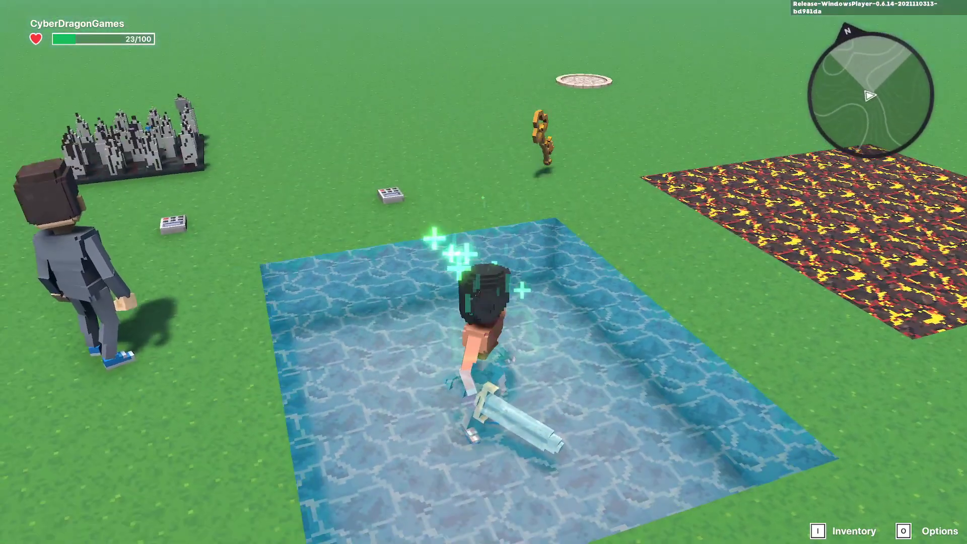
key("w")
key("space")
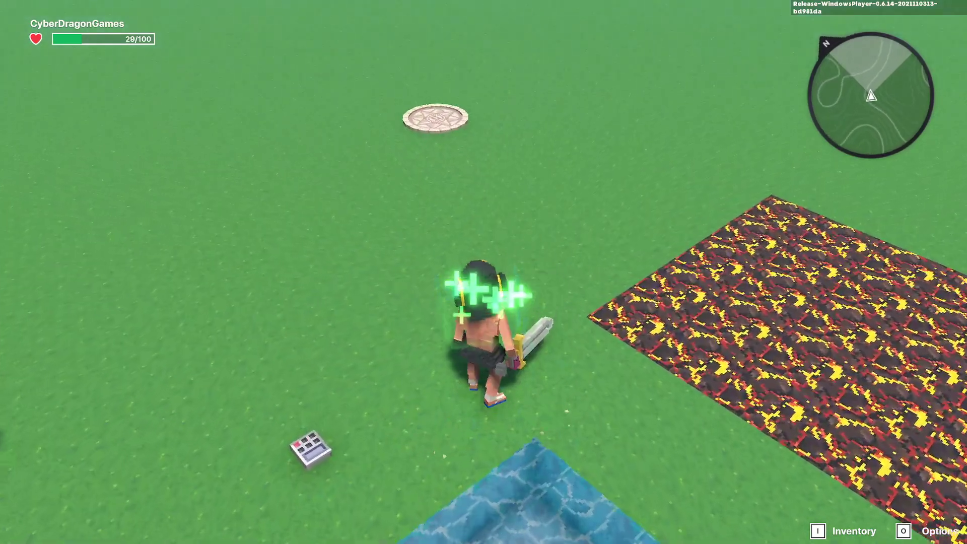
Collect the golden key to test its healing and run the avatar around the open ground near the hazards
key("w")
key("s")
key("w")
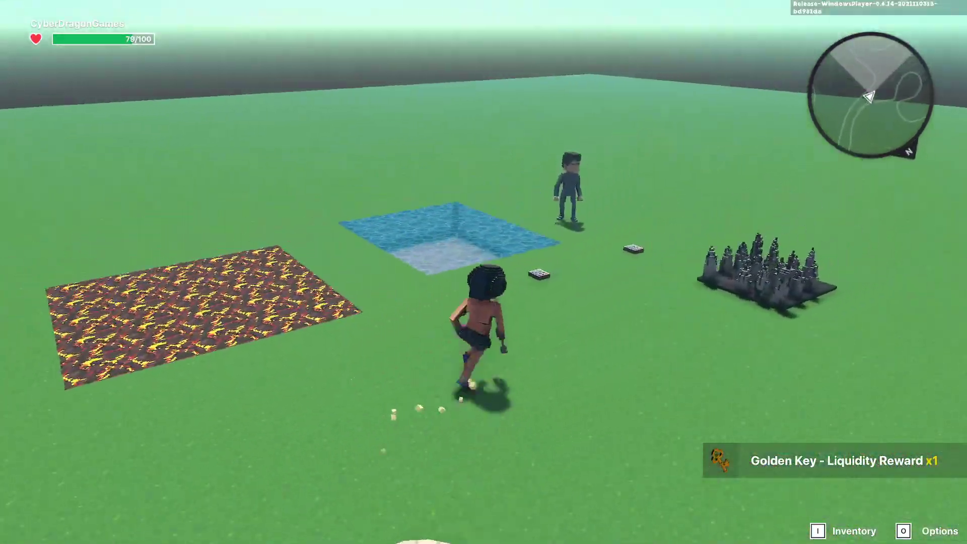
key("w")
key("s")
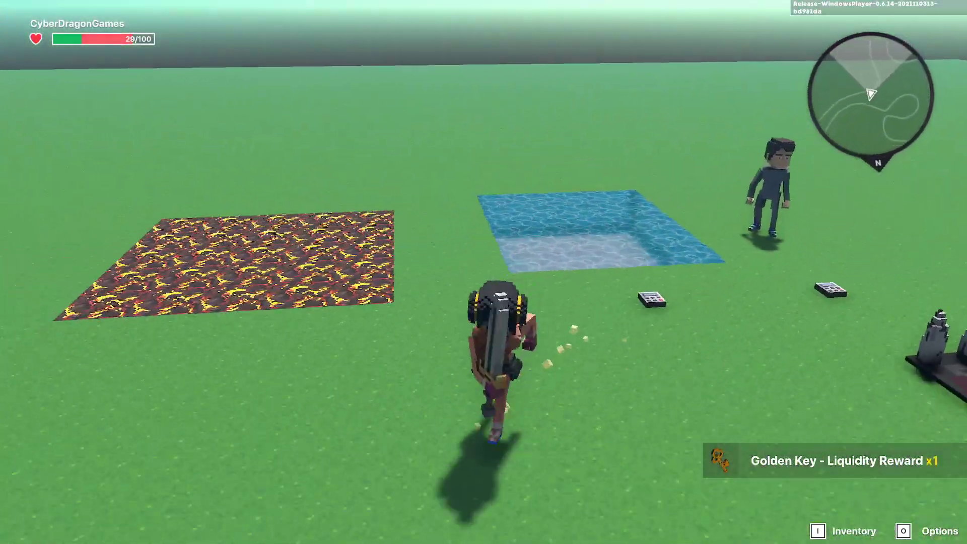
key("s")
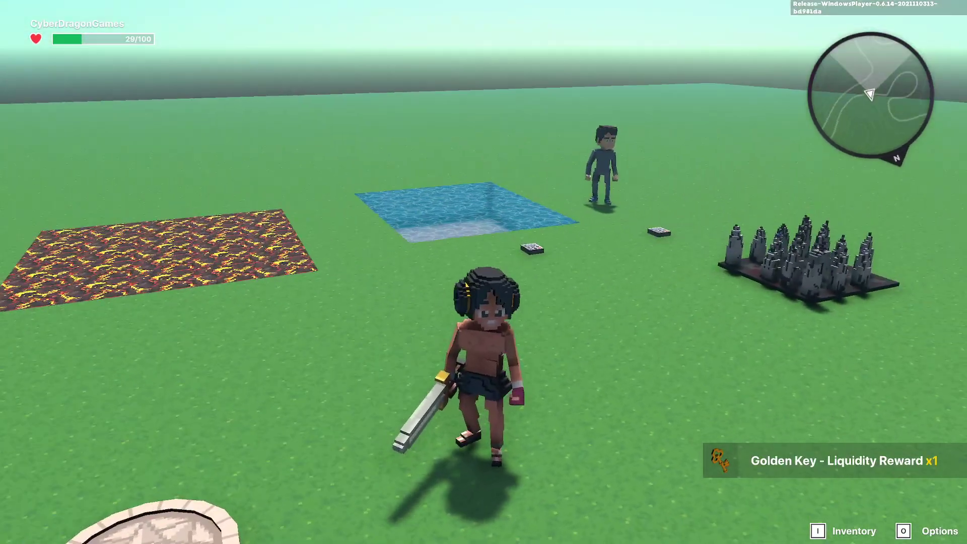